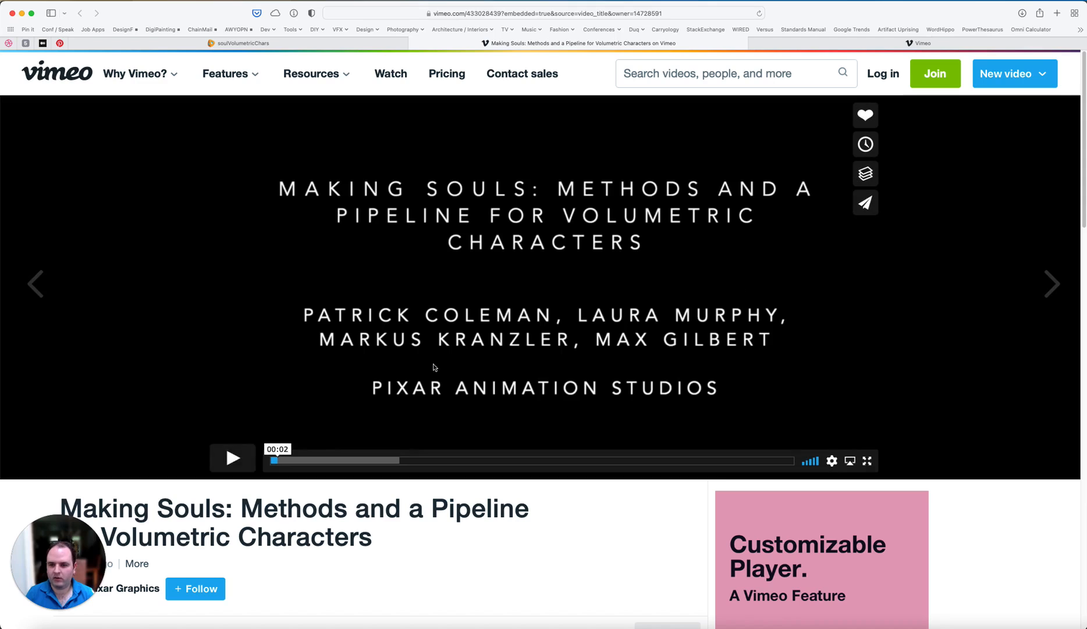
Step: Play the opening of the Making Souls video on Vimeo and pause it on the glowing soul character
click(233, 458)
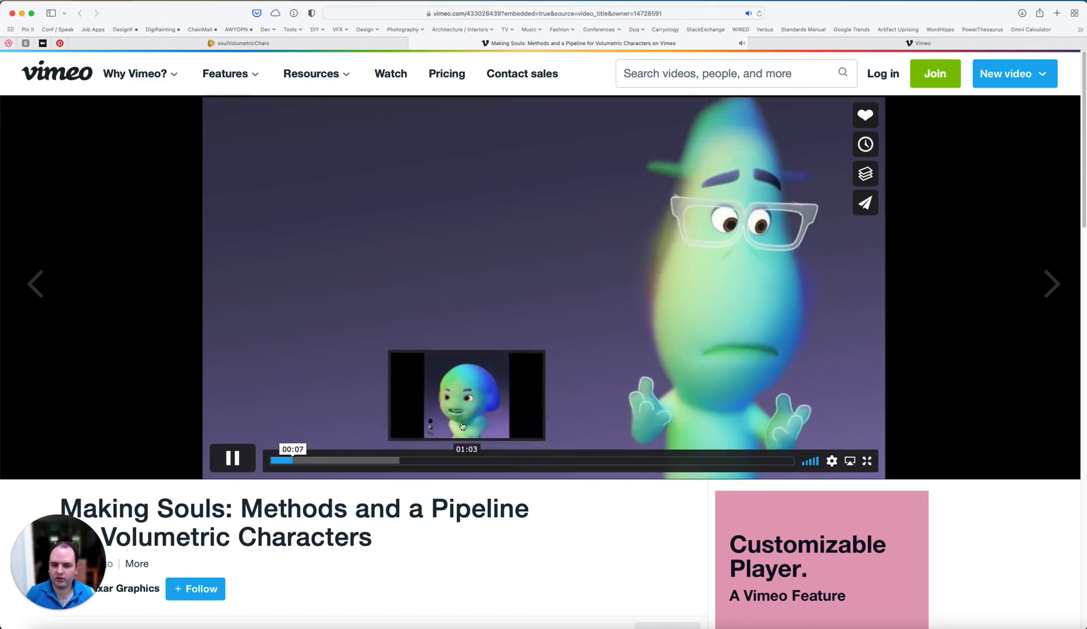
click(233, 457)
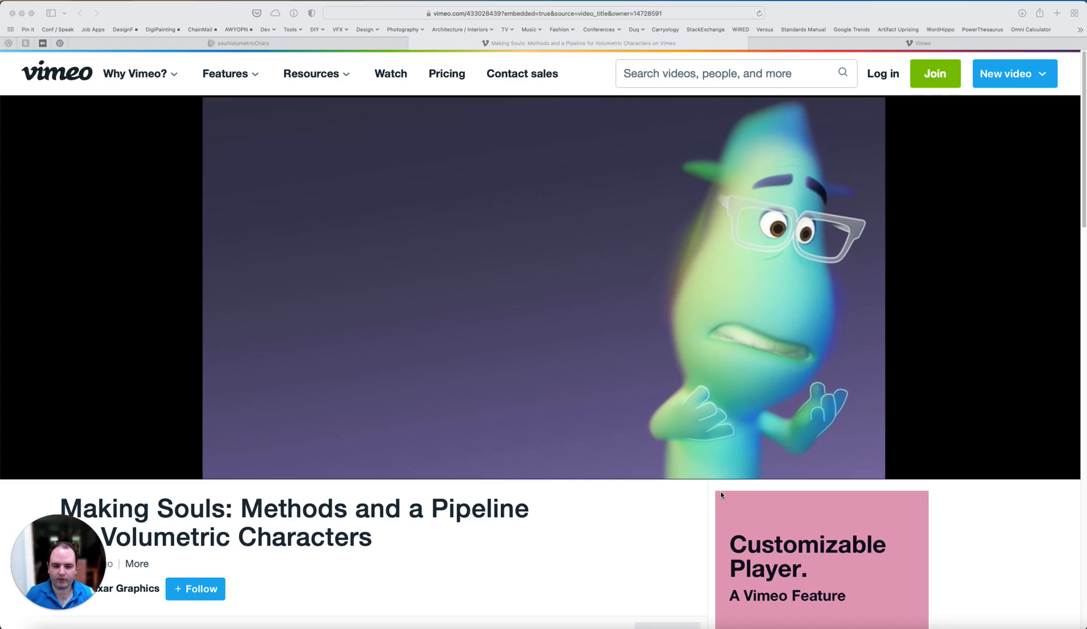
Step: Switch to Adobe Illustrator and draw a large closed blob across the artboard with the Pencil tool
click(867, 625)
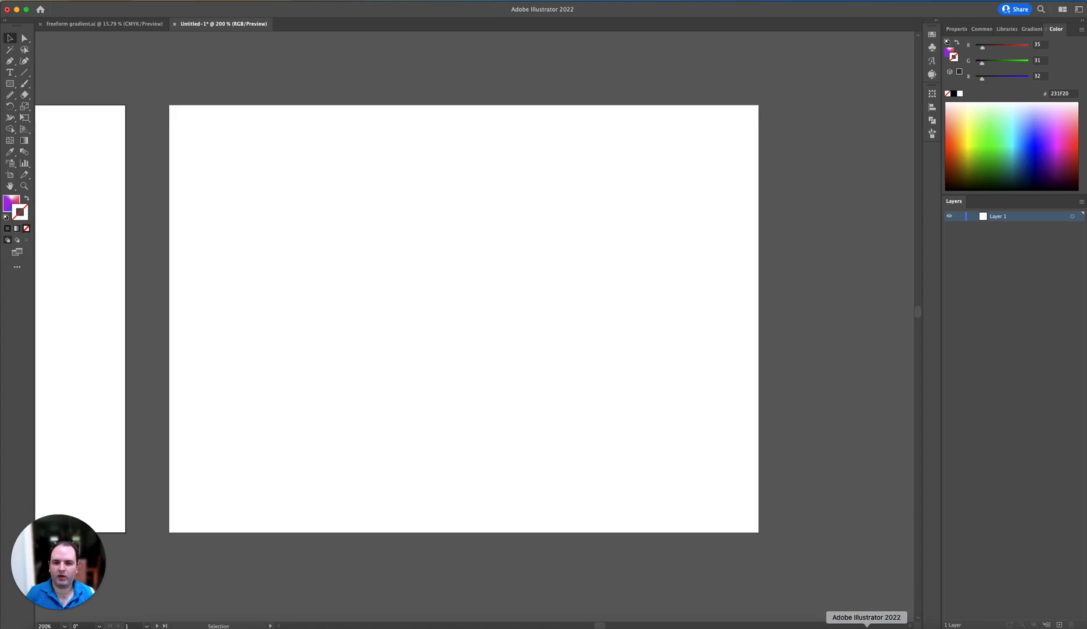
click(14, 96)
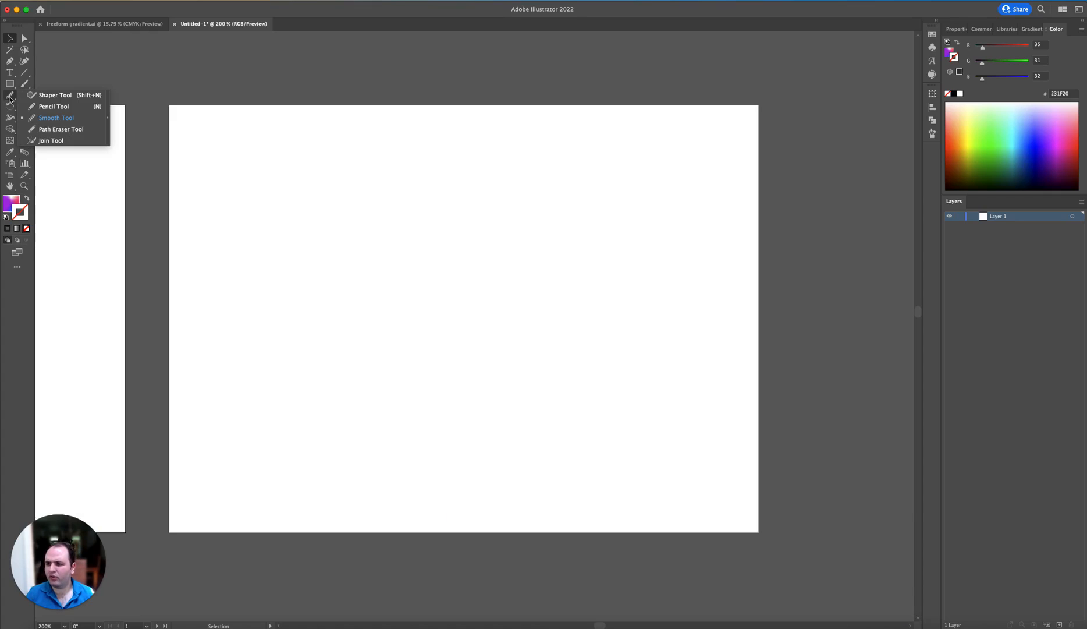
click(54, 106)
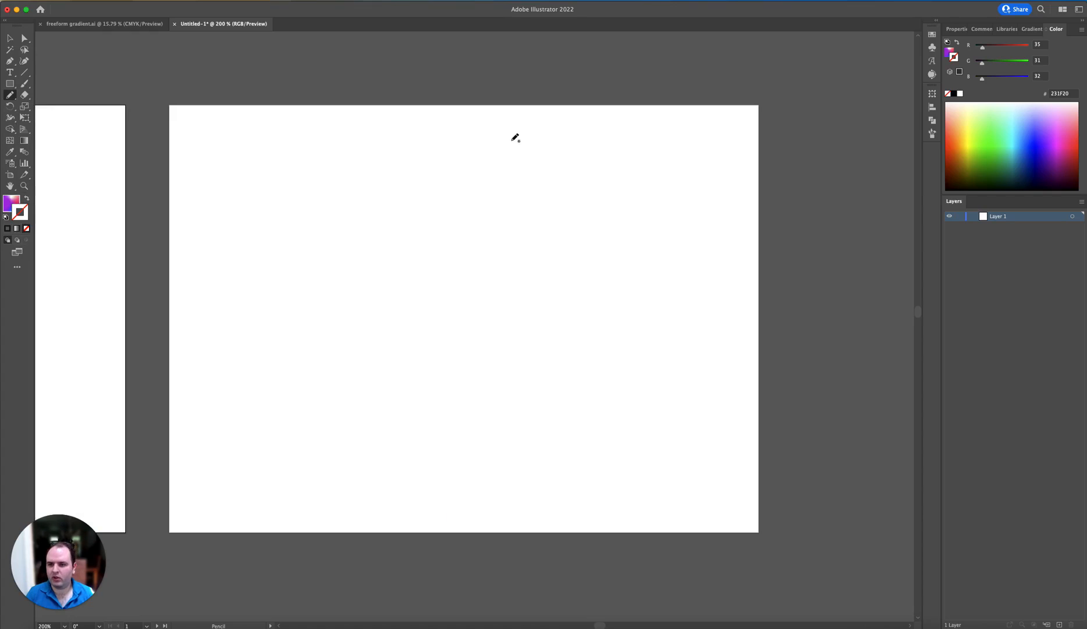
mouse_move(512, 138)
mouse_down()
mouse_move(382, 145)
mouse_move(241, 238)
mouse_move(224, 433)
mouse_move(308, 510)
mouse_move(595, 415)
mouse_move(694, 327)
mouse_move(692, 230)
mouse_move(615, 177)
mouse_move(512, 136)
mouse_up()
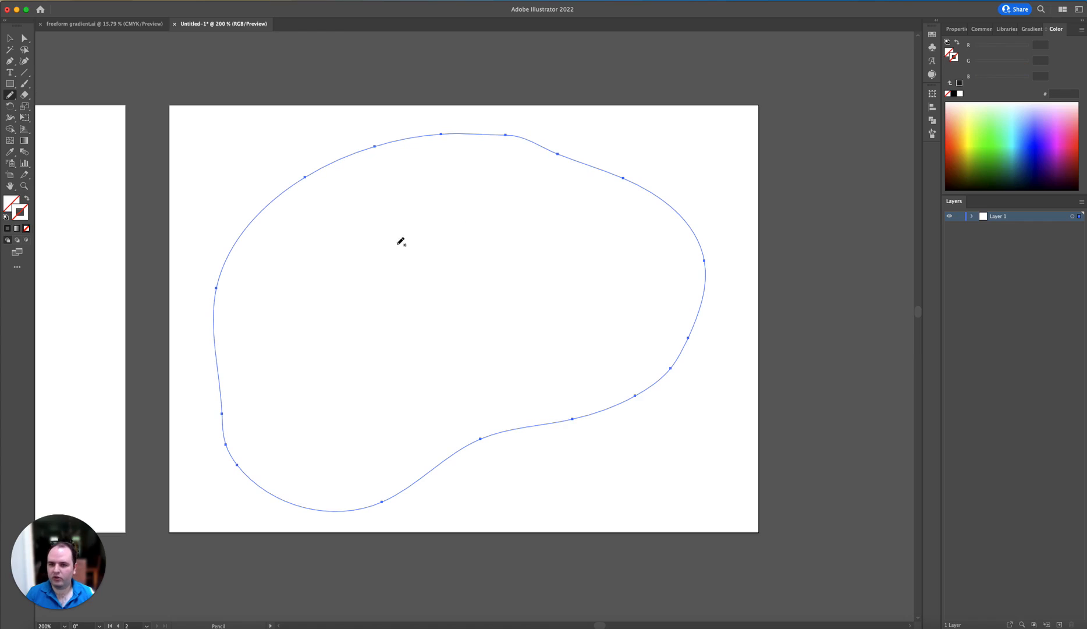
Step: Even out the blob's outline all the way around with repeated Smooth tool strokes
click(11, 97)
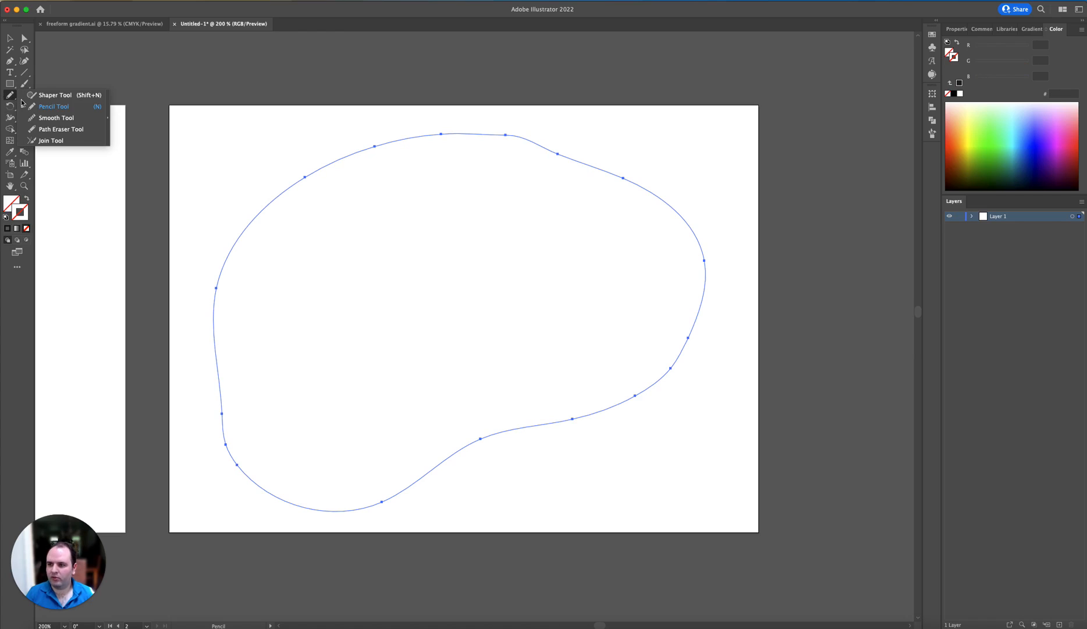
click(56, 117)
drag(395, 136, 653, 174)
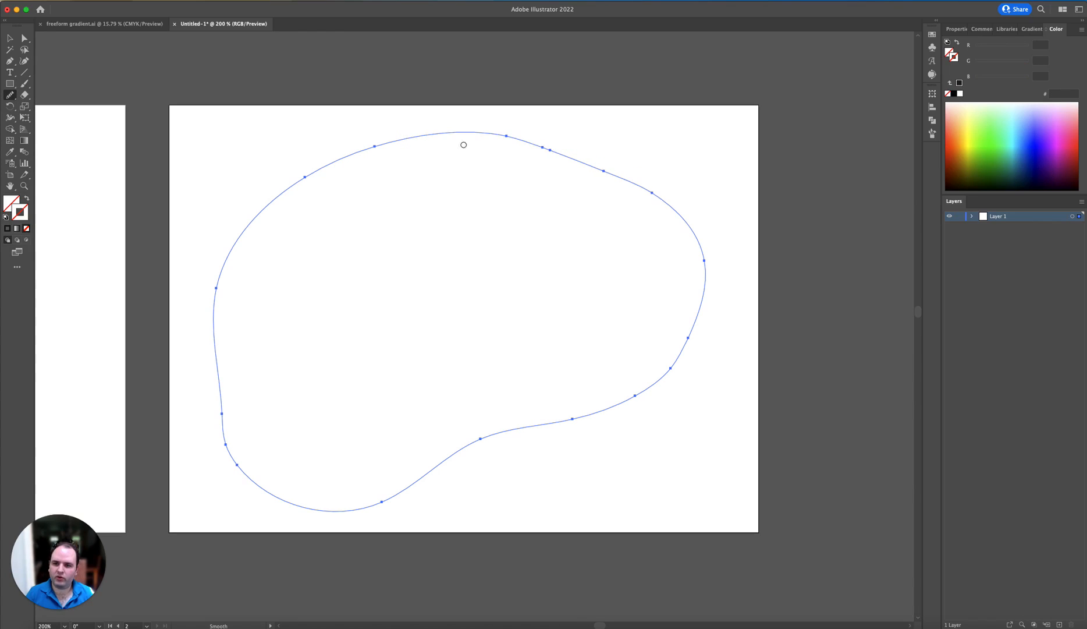
mouse_move(456, 138)
mouse_down()
mouse_move(697, 286)
mouse_move(694, 308)
mouse_up()
mouse_move(686, 234)
mouse_down()
mouse_move(674, 376)
mouse_move(610, 386)
mouse_up()
drag(670, 349, 463, 437)
mouse_move(433, 492)
mouse_down()
mouse_move(321, 489)
mouse_move(200, 309)
mouse_up()
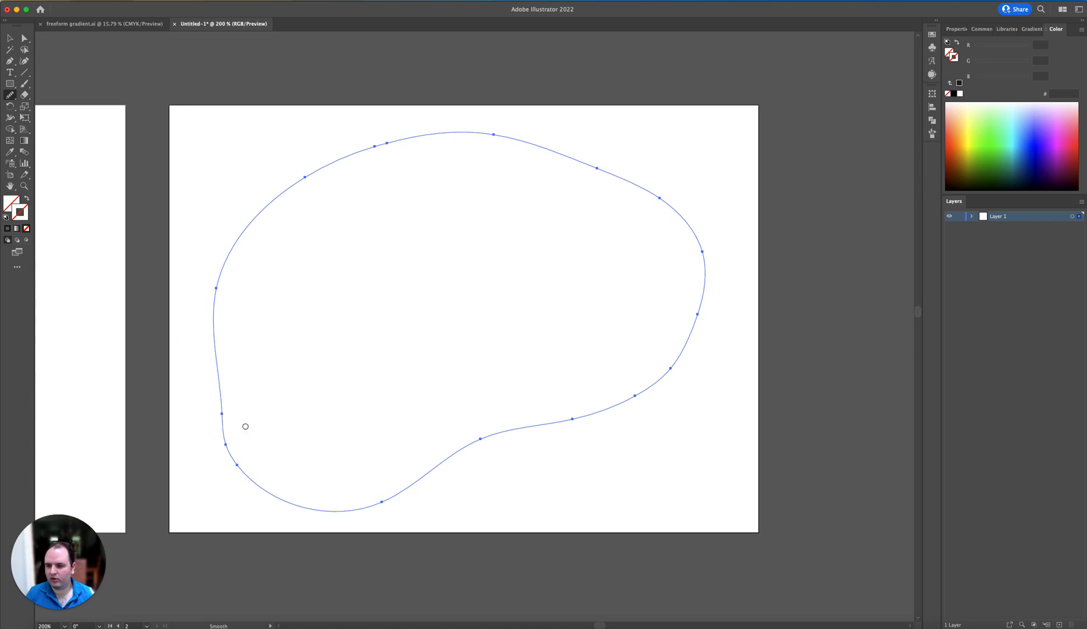
drag(230, 447, 265, 193)
mouse_move(215, 311)
mouse_down()
mouse_move(300, 178)
mouse_move(653, 204)
mouse_move(652, 216)
mouse_up()
drag(687, 275, 362, 509)
drag(499, 440, 319, 514)
drag(263, 472, 222, 327)
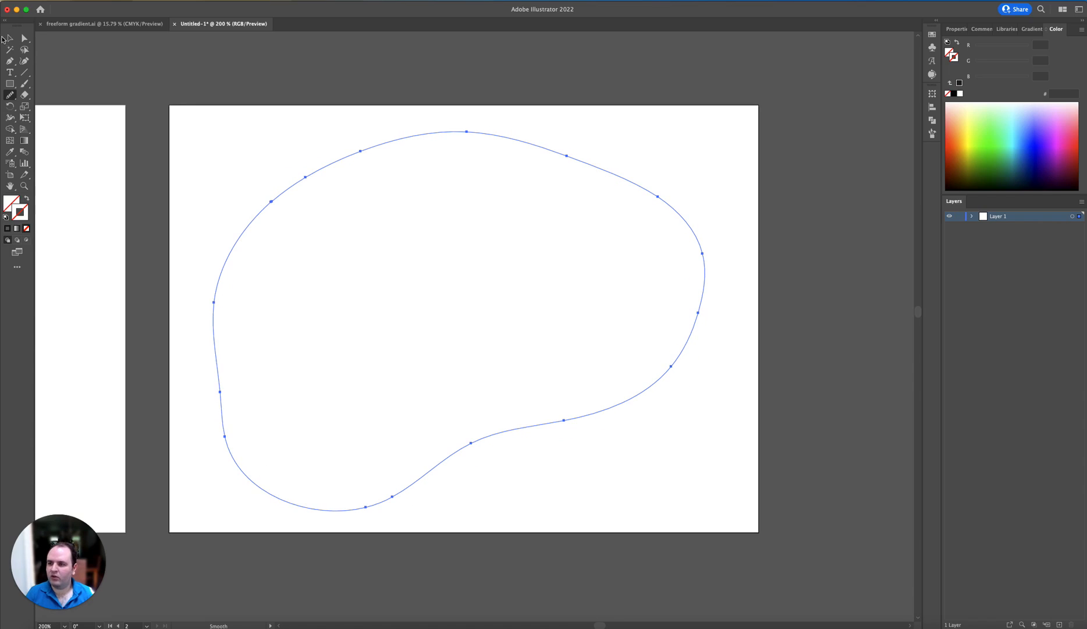
Step: Fill the blob with solid blue #38698E and deselect it
double_click(11, 202)
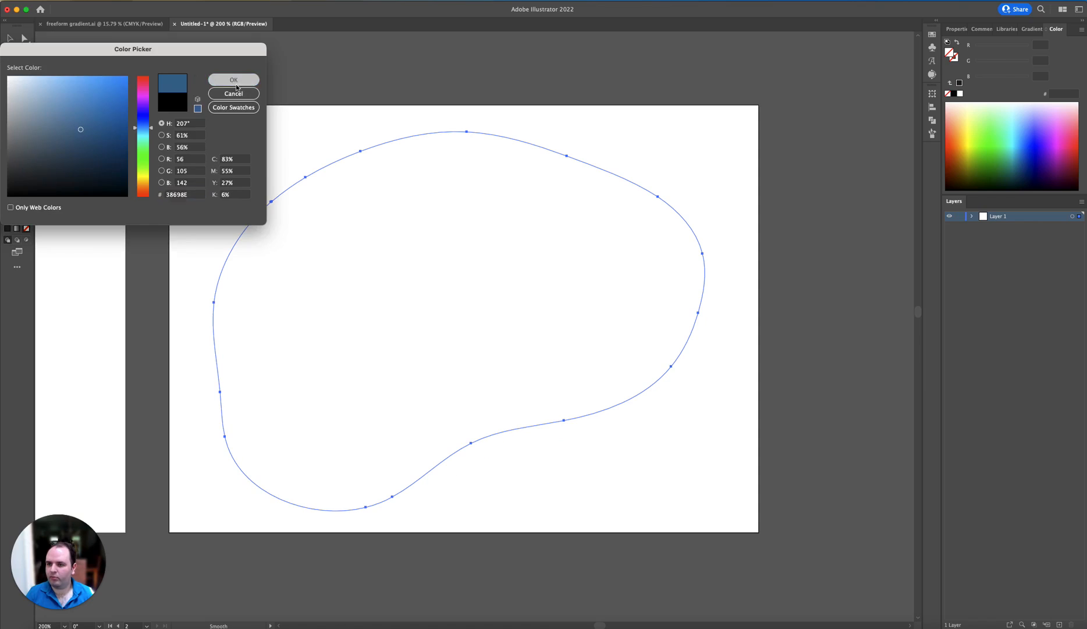
click(235, 78)
click(8, 38)
click(241, 112)
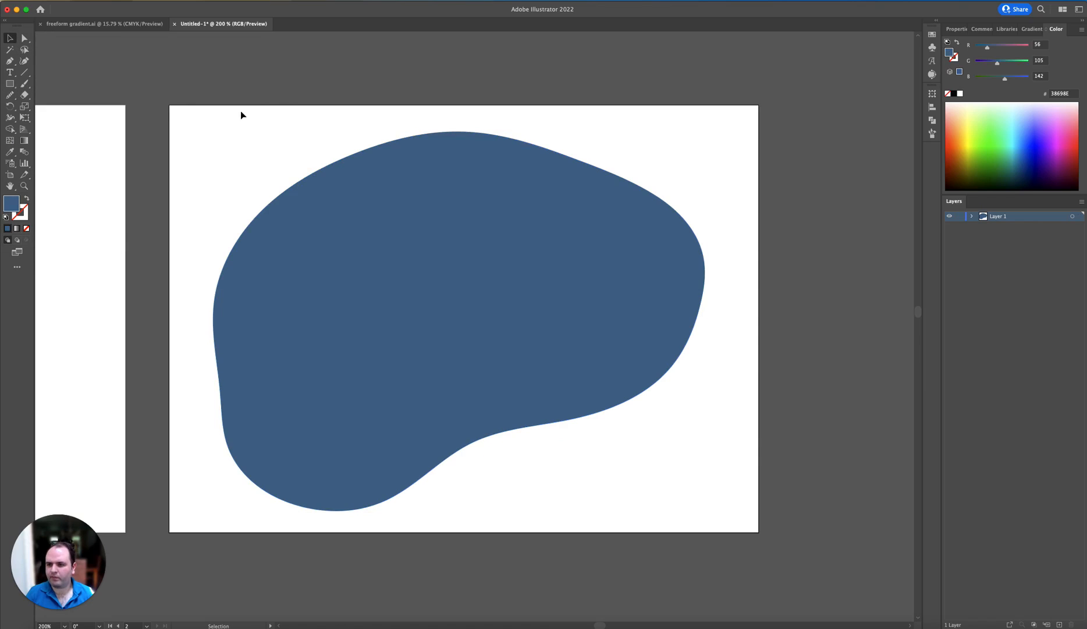
Step: Apply a freeform gradient to the blob and add color points at its upper left, right side and lower middle
click(489, 238)
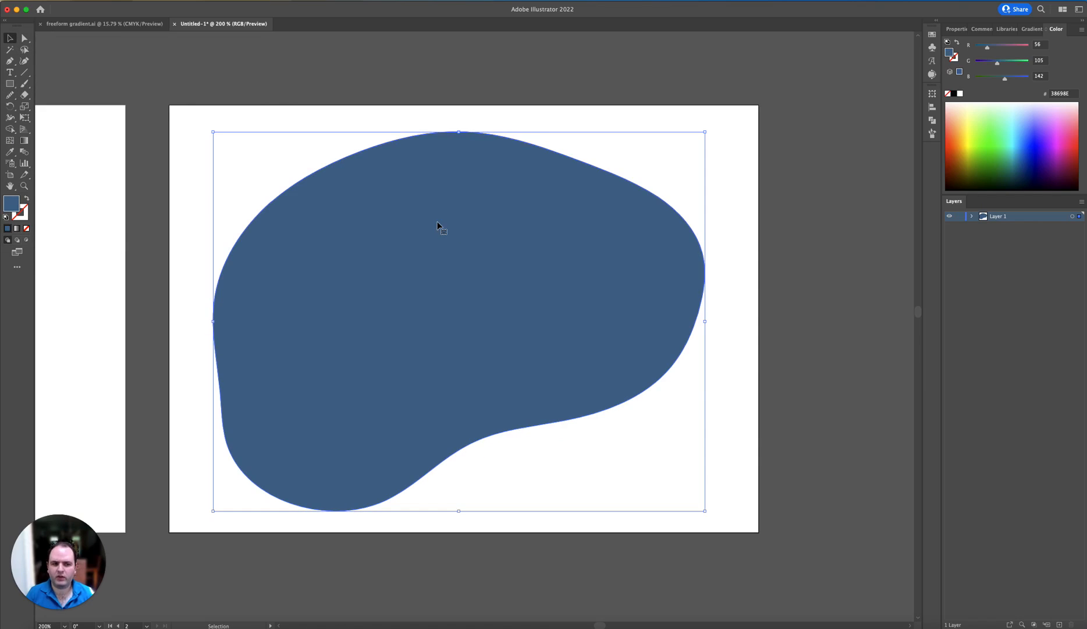
click(24, 140)
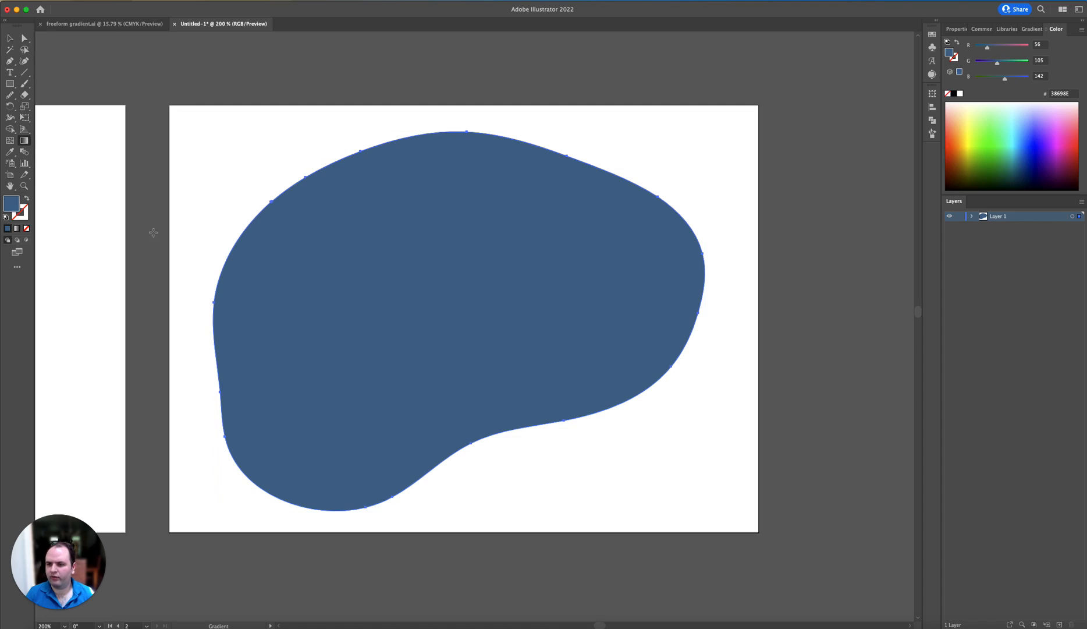
click(960, 29)
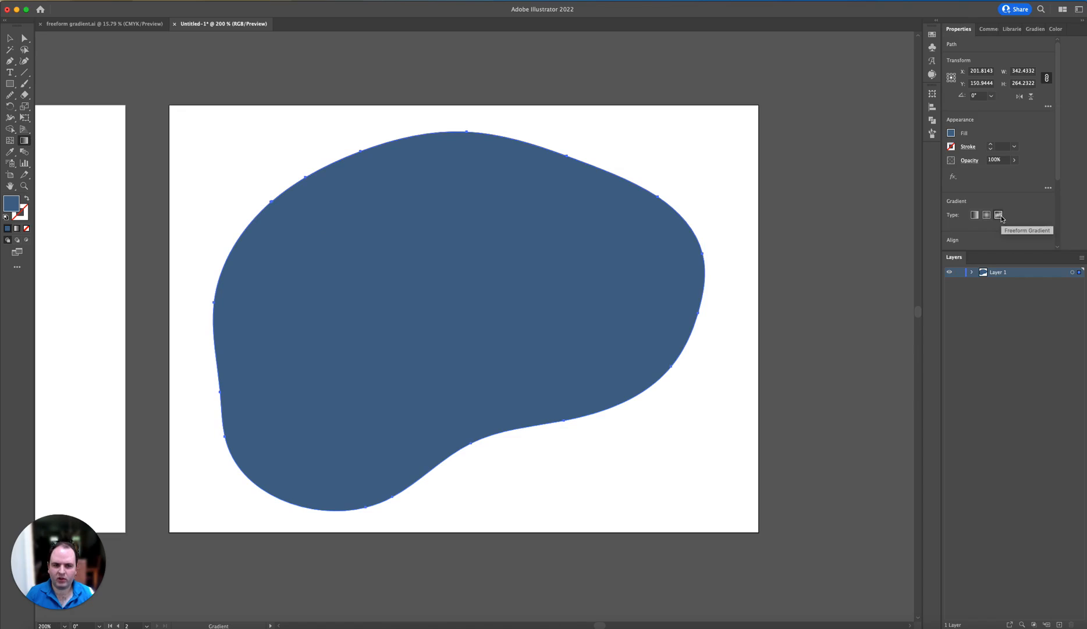
click(626, 235)
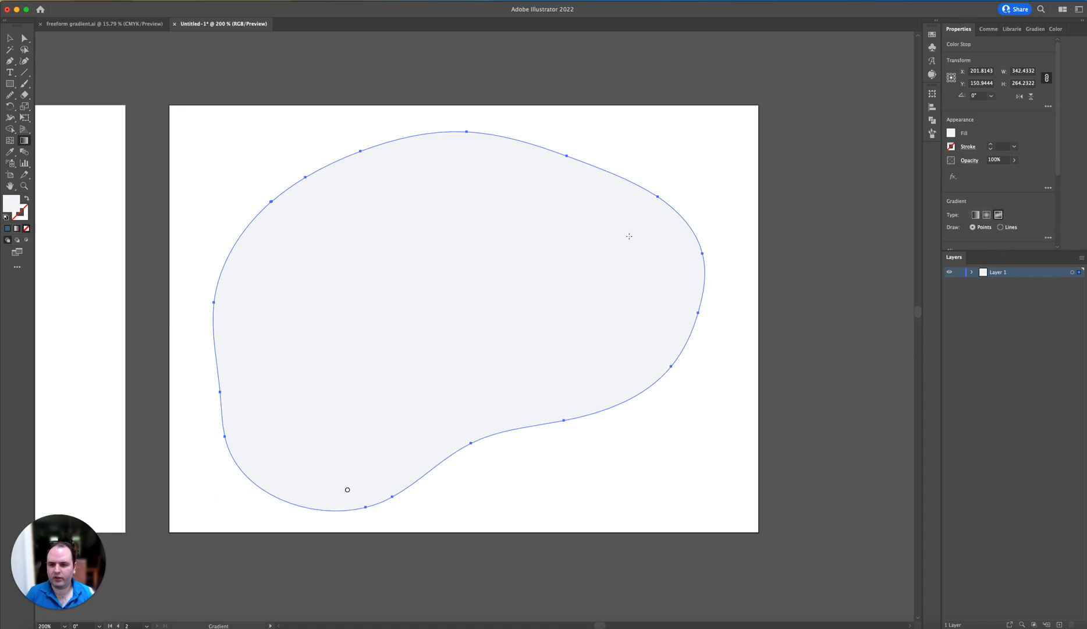
click(258, 251)
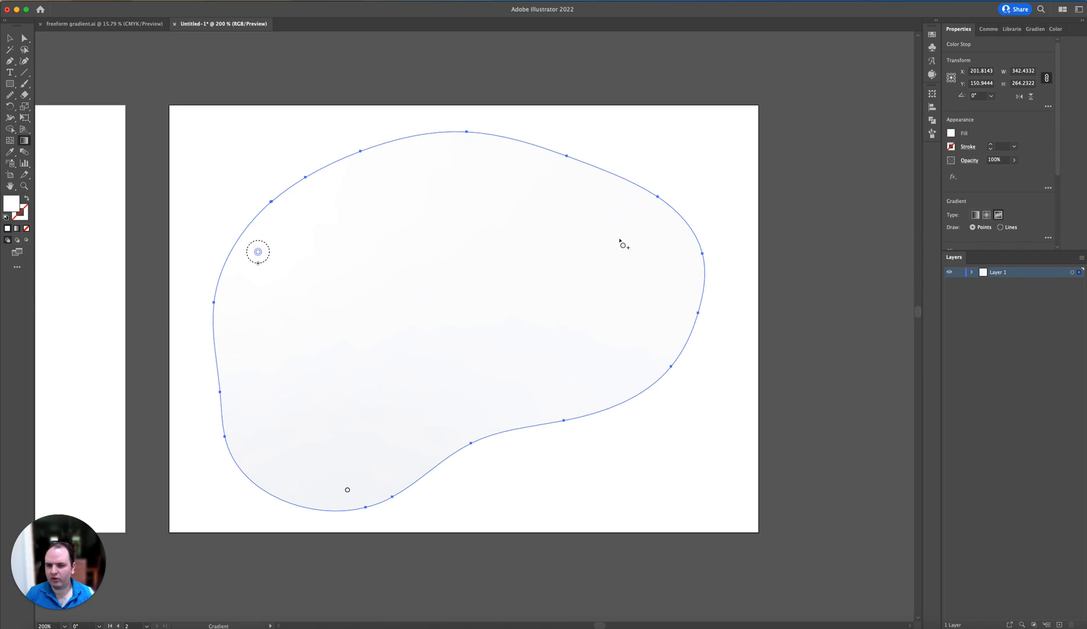
click(642, 259)
click(521, 354)
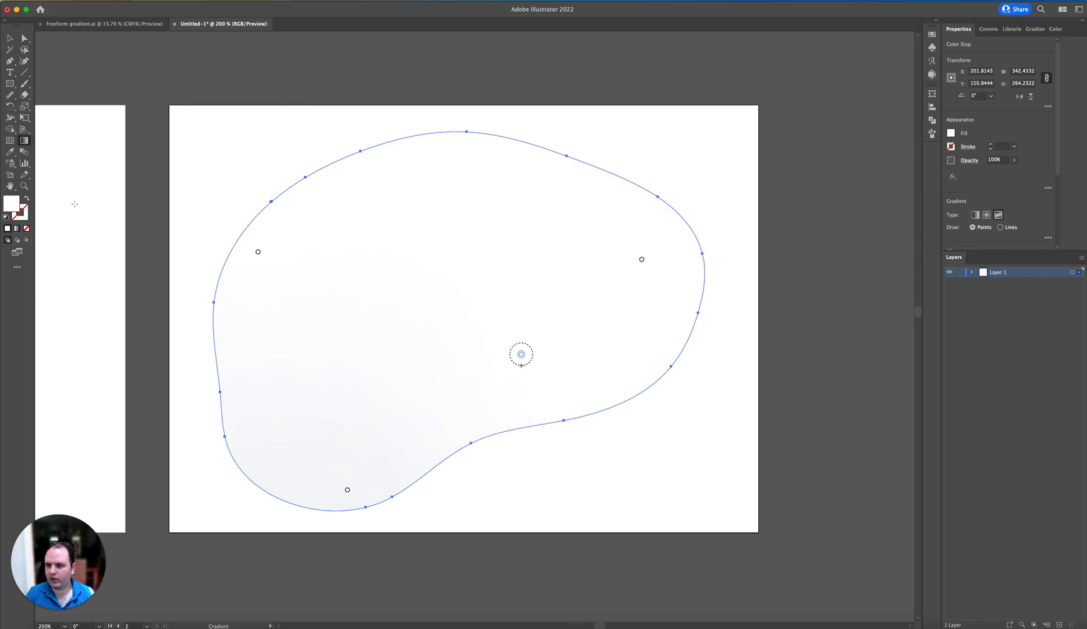
Step: Color the gradient point in the blob's lower middle a vivid purple with hue 290°
double_click(9, 204)
click(149, 101)
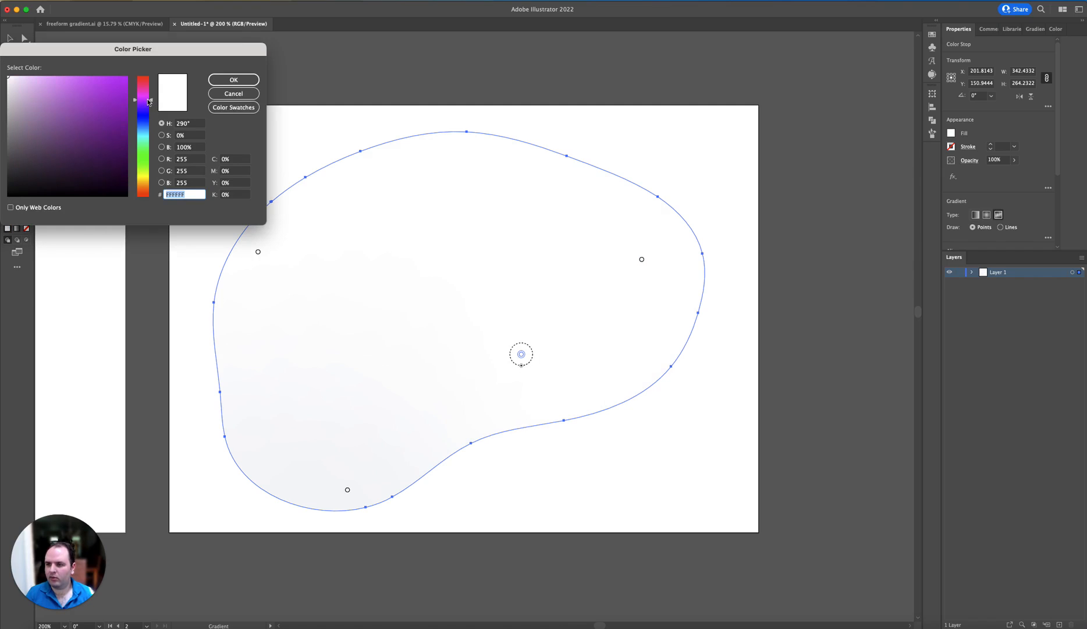
click(128, 89)
click(233, 80)
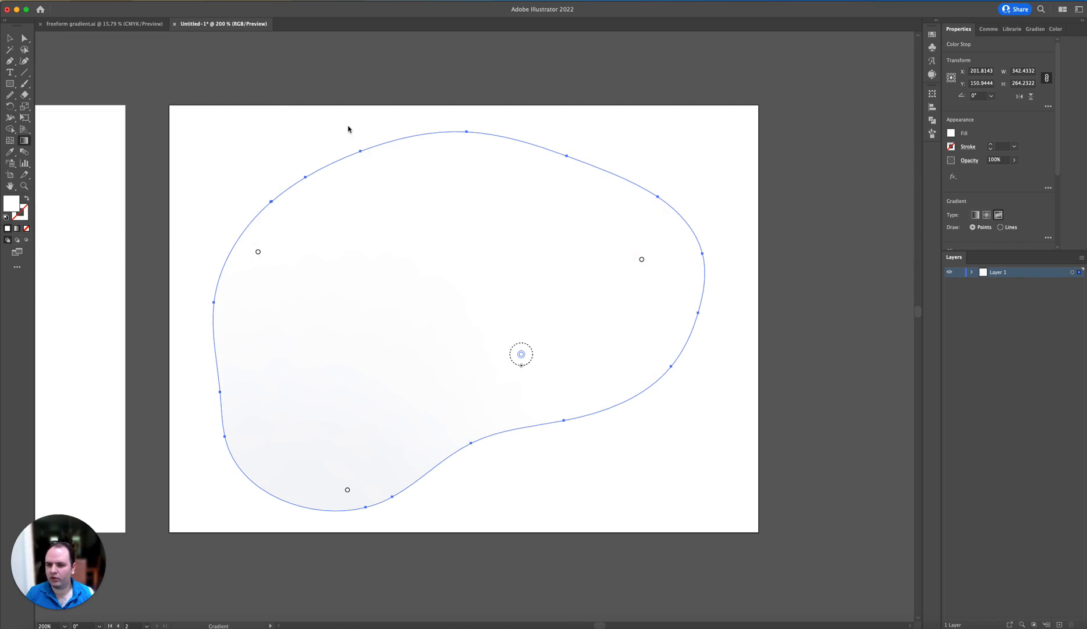
Step: Color the upper-left gradient point deep violet #5600DD
click(642, 260)
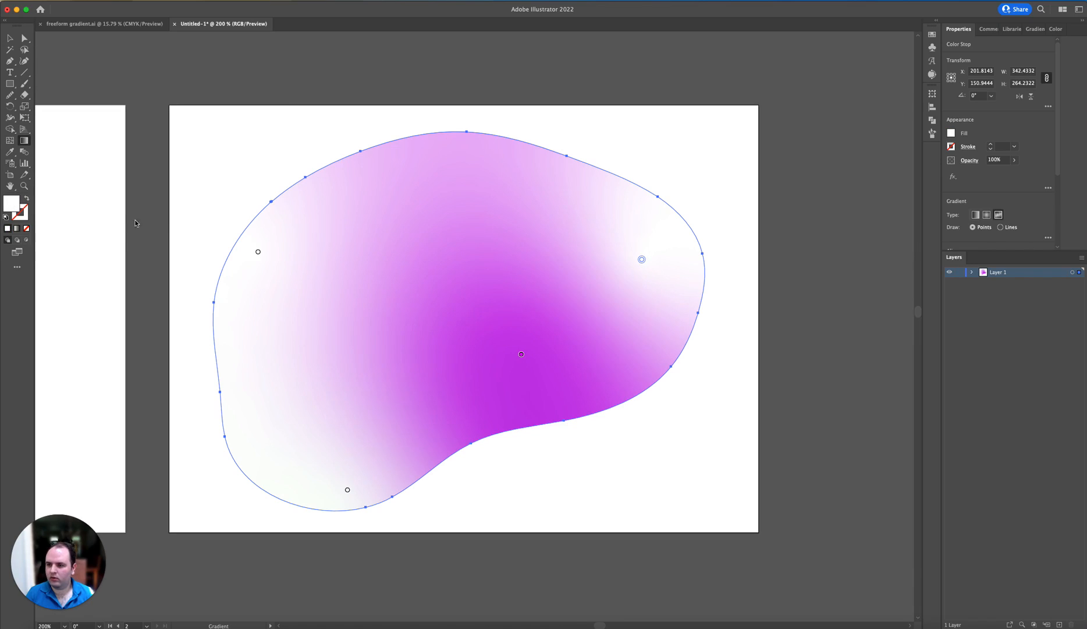
click(258, 251)
double_click(11, 204)
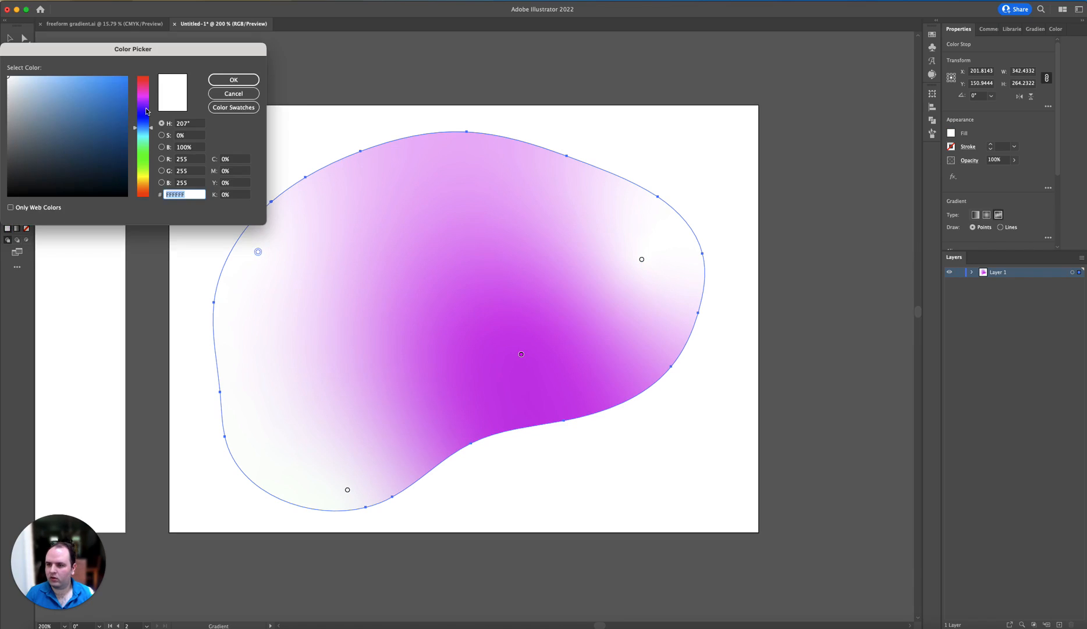
drag(146, 111, 146, 109)
click(127, 92)
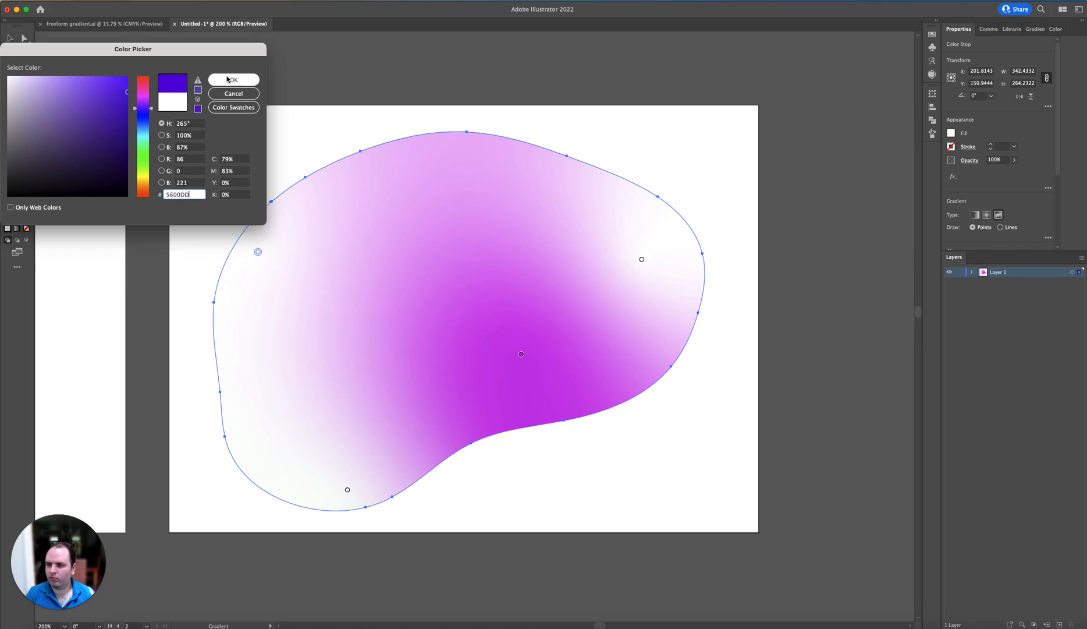
click(227, 79)
Step: Color the bottom gradient point blue #0050D1 and lighten it to a softer medium blue
click(347, 489)
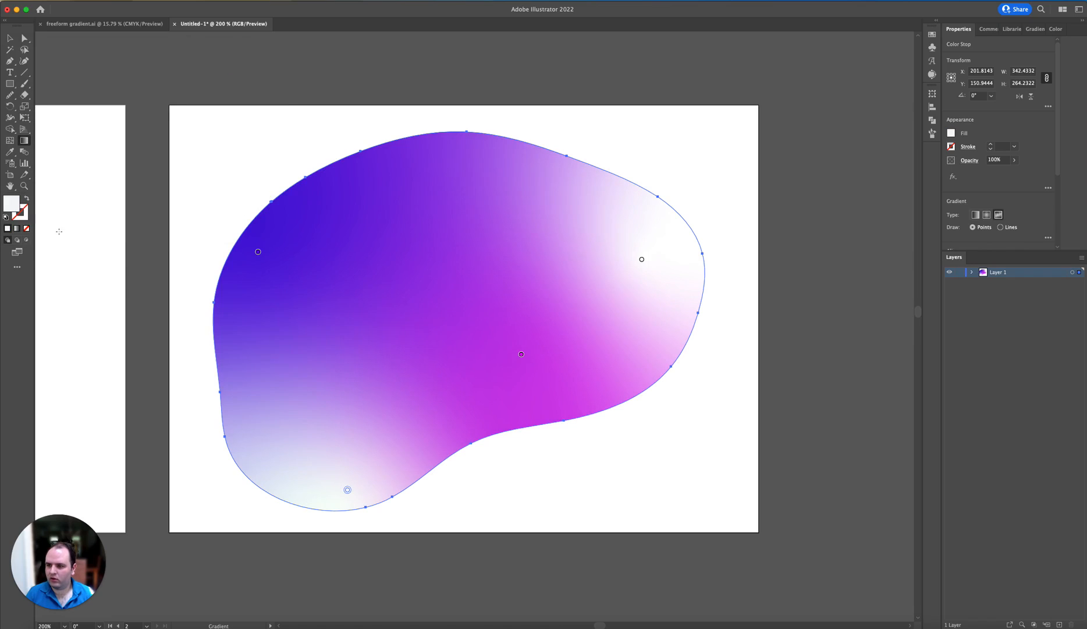
double_click(17, 206)
text(0050D1)
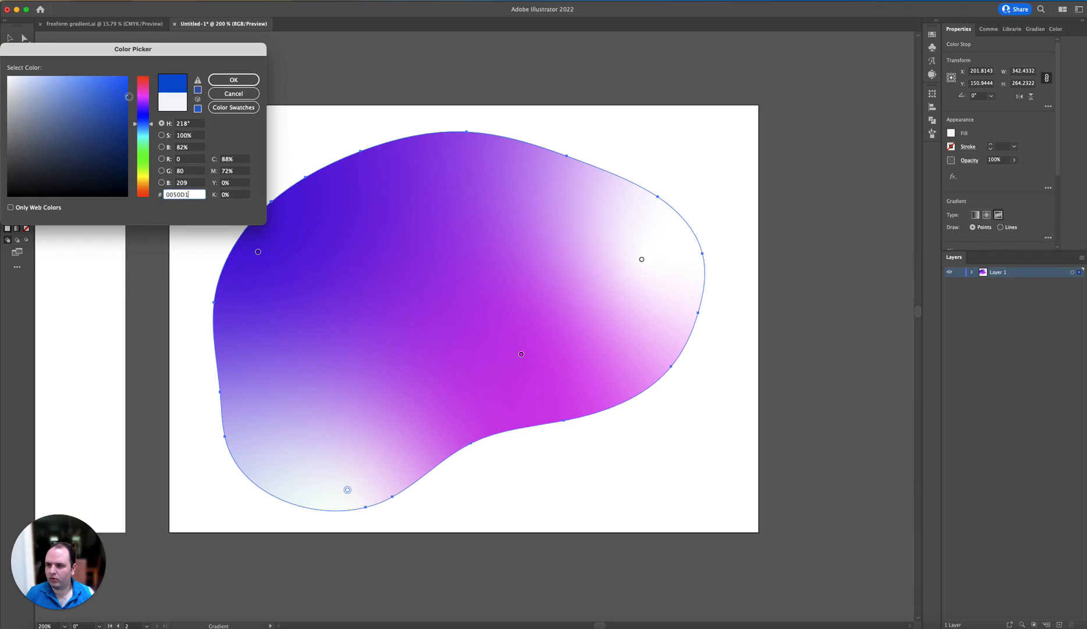
key(Return)
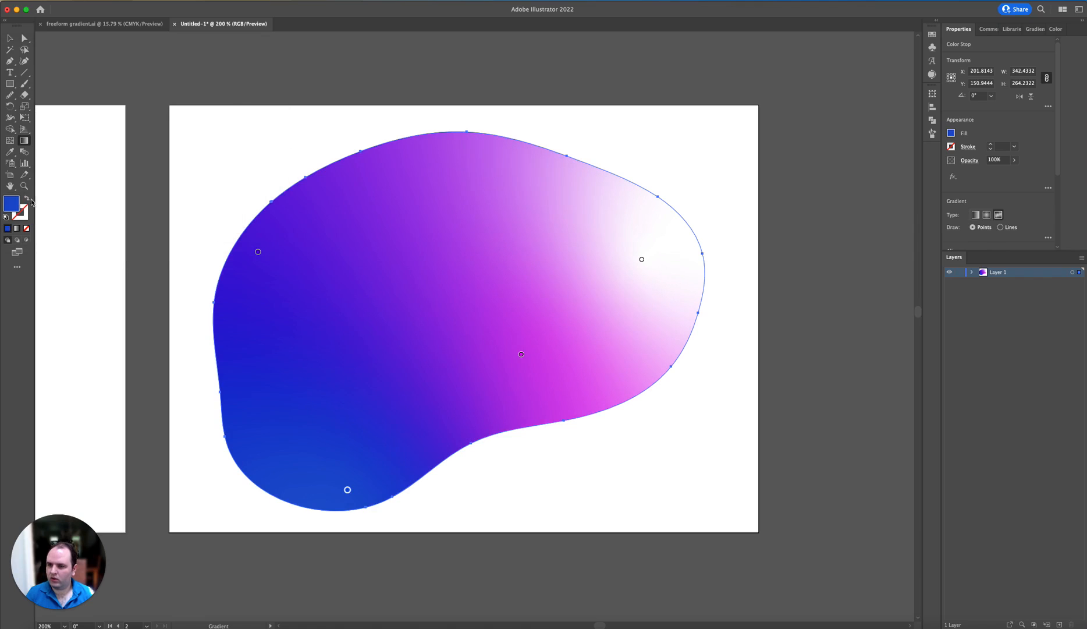
double_click(13, 207)
mouse_move(87, 103)
mouse_down()
mouse_move(73, 77)
mouse_move(97, 90)
mouse_up()
click(234, 80)
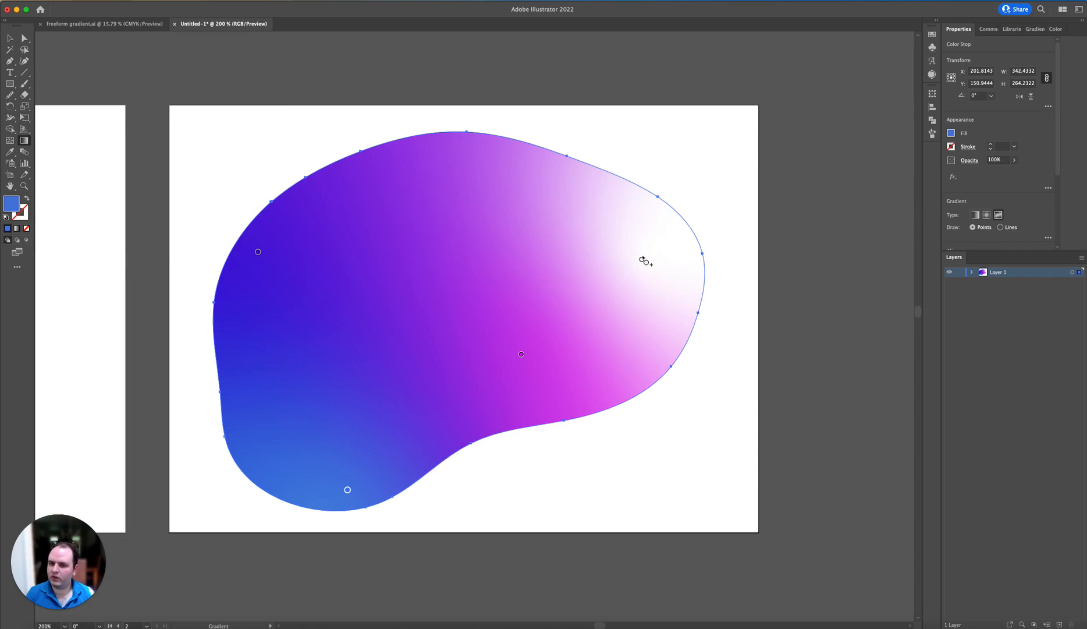
Step: Move the white gradient point up to the blob's upper right edge, and reposition the purple and bottom blue points to rebalance the blend
click(642, 259)
drag(641, 259, 606, 195)
click(522, 353)
drag(521, 354, 596, 350)
mouse_move(348, 490)
mouse_down()
mouse_move(354, 481)
mouse_move(337, 483)
mouse_up()
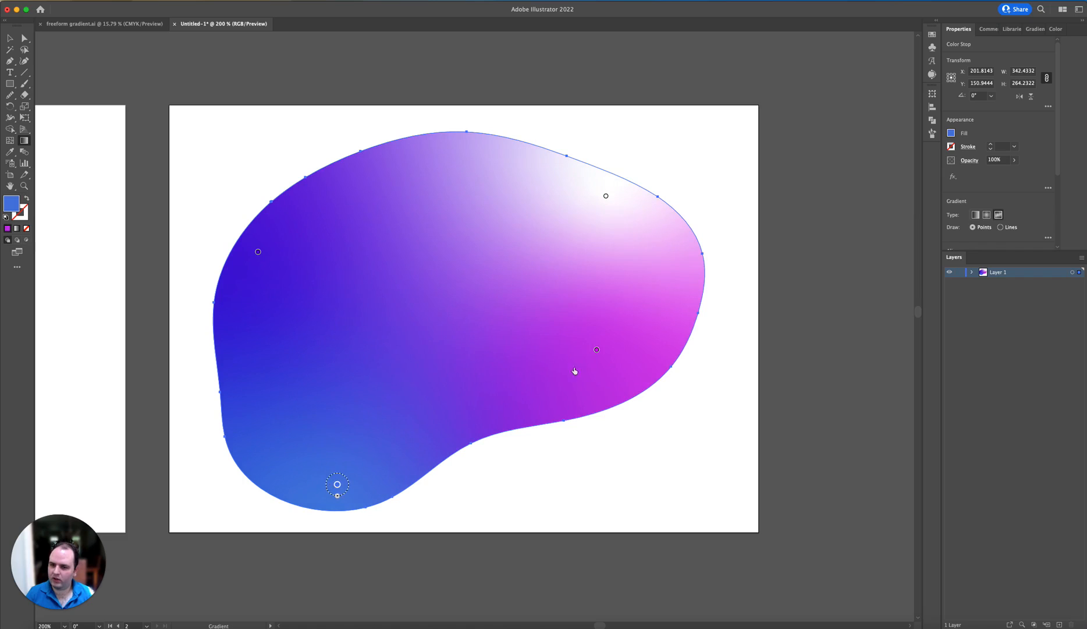
drag(595, 349, 547, 370)
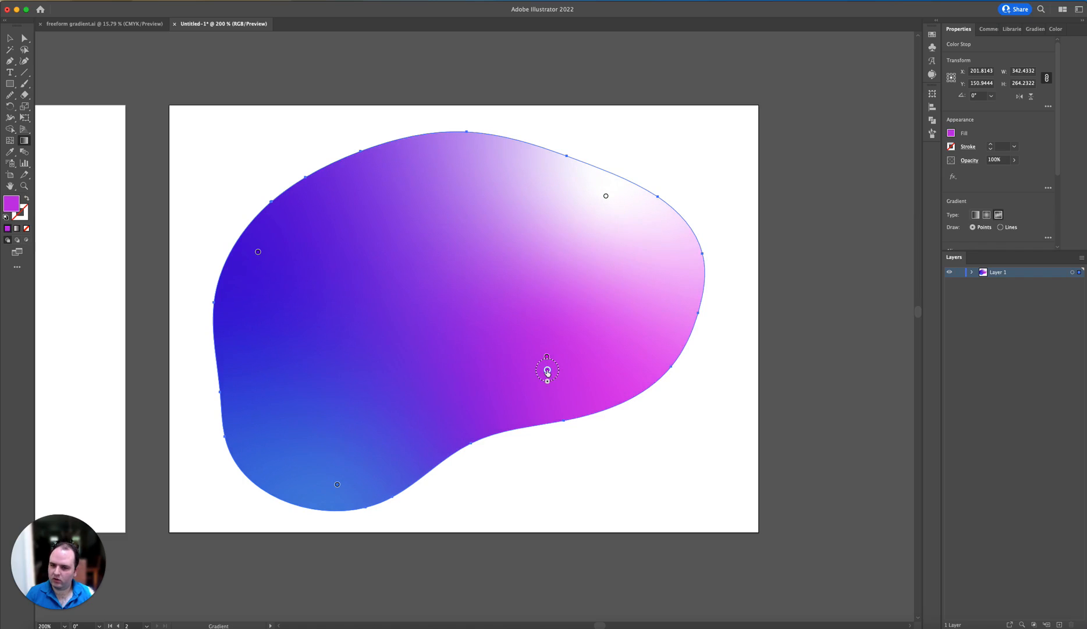
mouse_move(548, 373)
mouse_down()
mouse_move(547, 357)
mouse_move(540, 382)
mouse_move(556, 349)
mouse_move(558, 374)
mouse_move(550, 366)
mouse_up()
Step: Shift the violet gradient point and the blue bottom point slightly downward, and deselect the blob
click(258, 252)
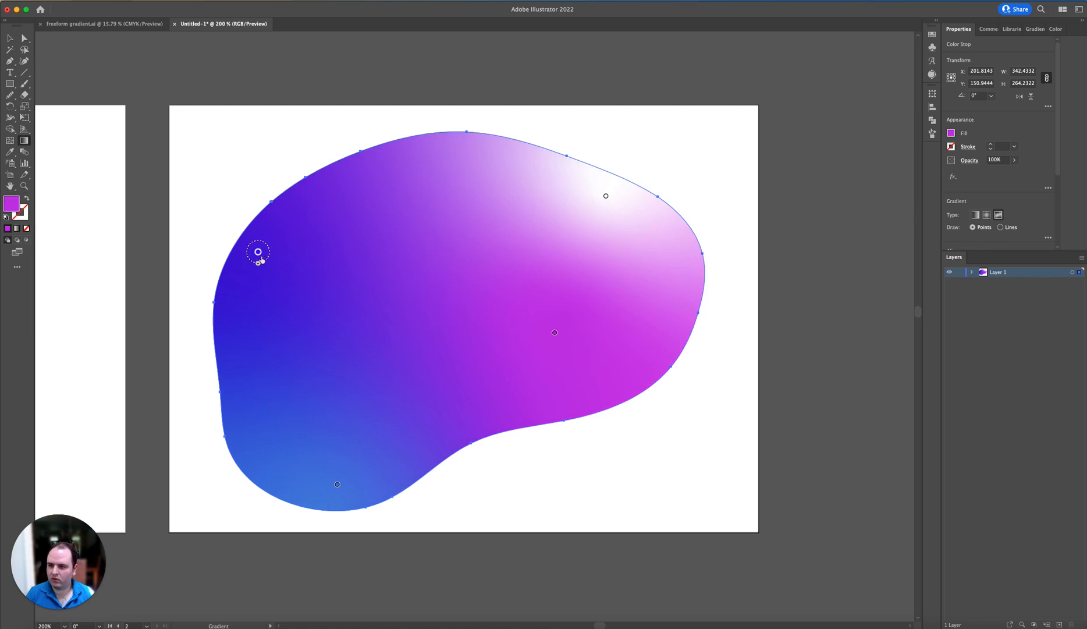
drag(258, 251, 264, 294)
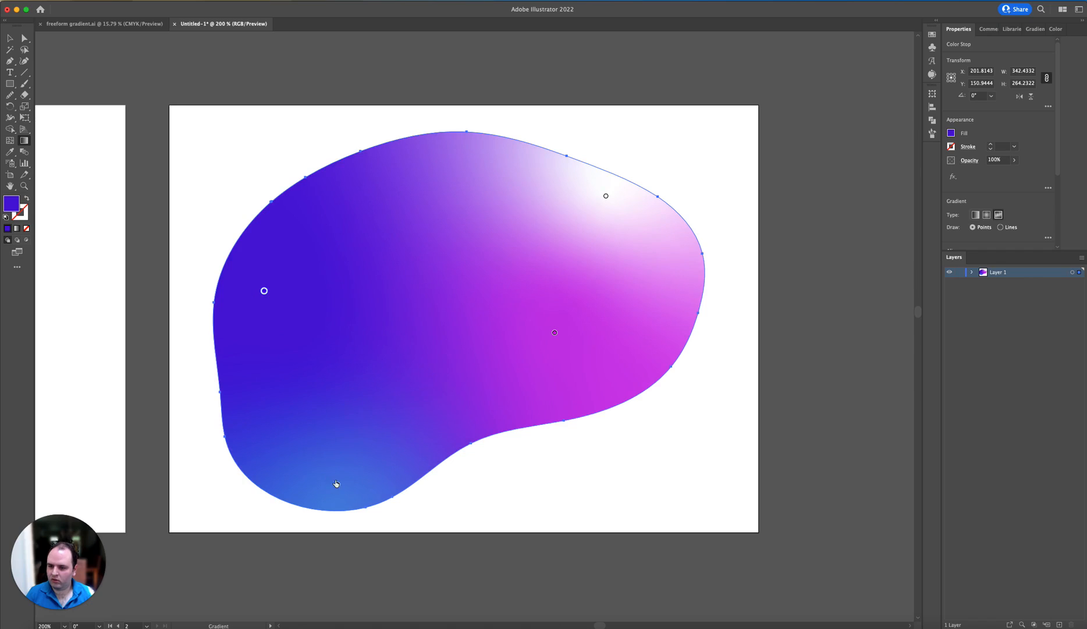
click(336, 488)
drag(337, 493, 335, 501)
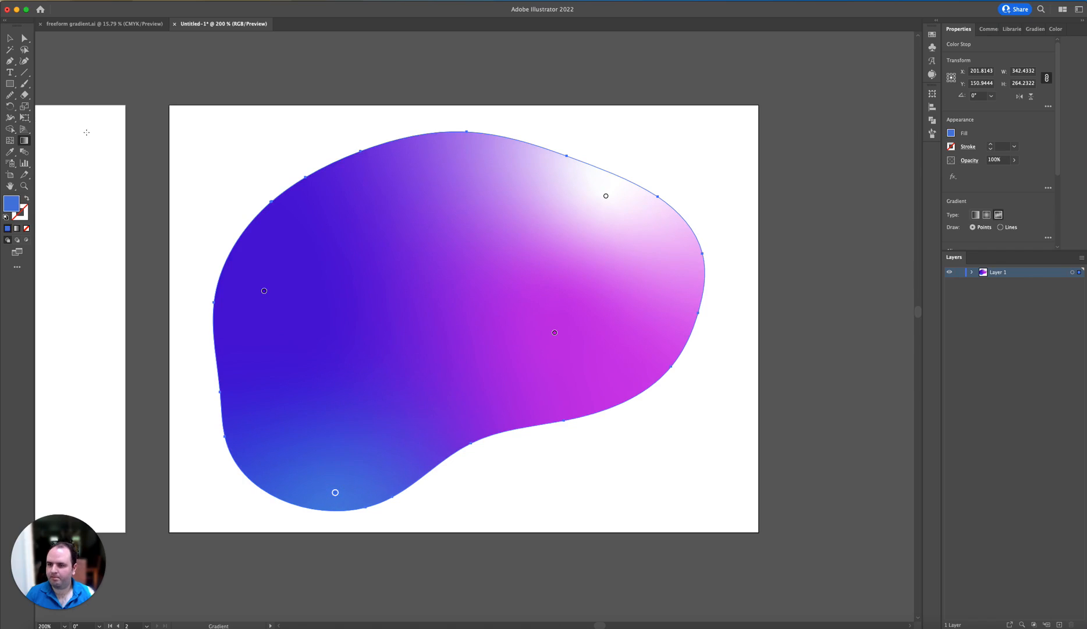
click(4, 40)
click(735, 168)
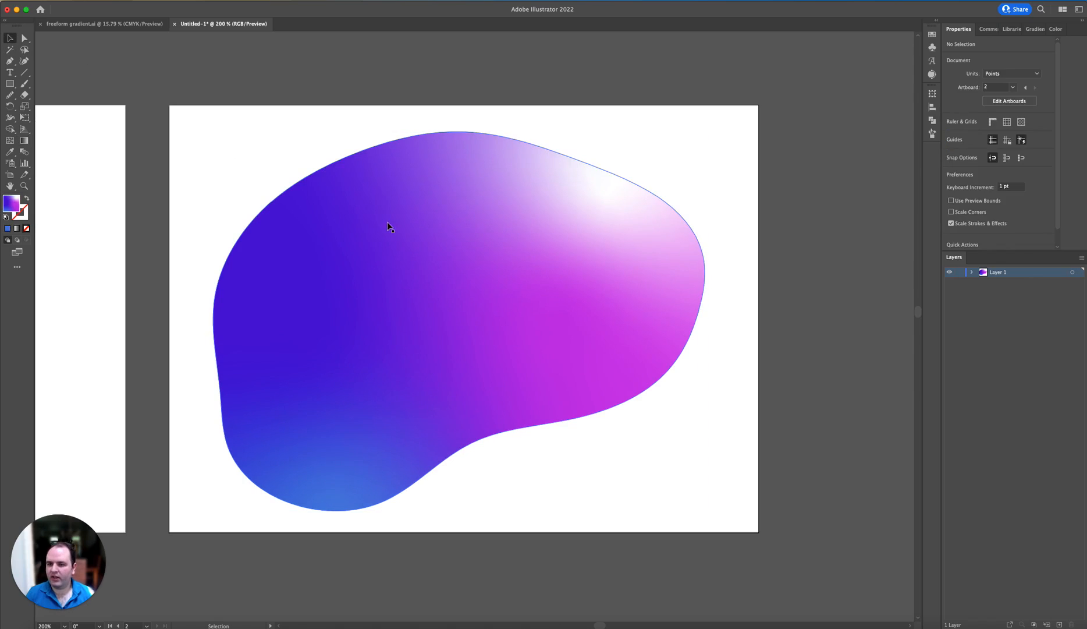
Step: Export both artboards with Export for Screens as 4x PNG files to the Desktop folder
click(79, 2)
mouse_move(108, 186)
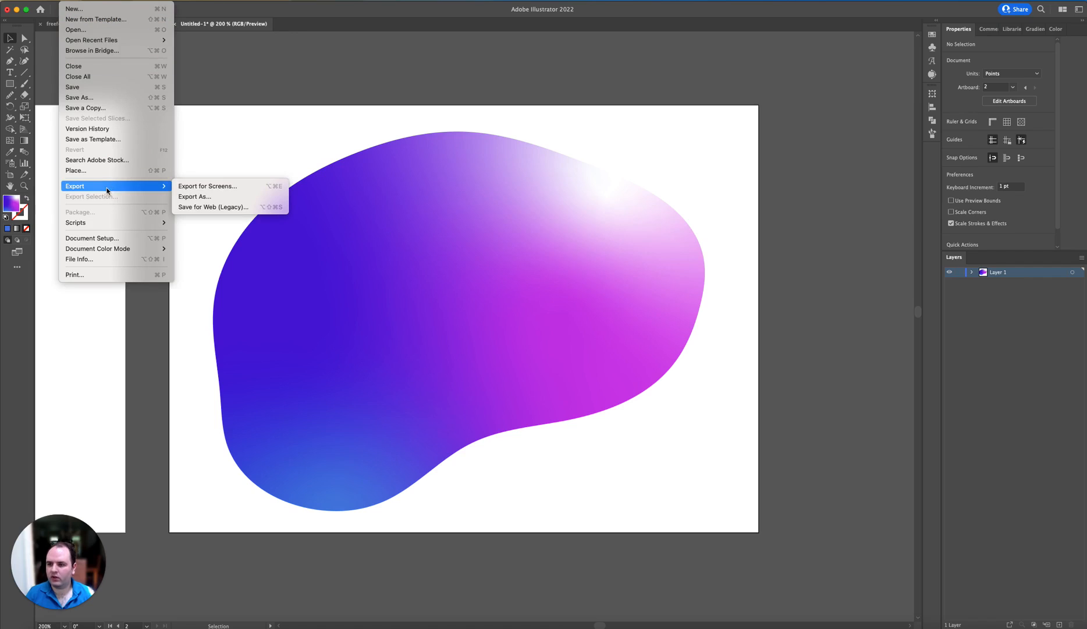
click(216, 186)
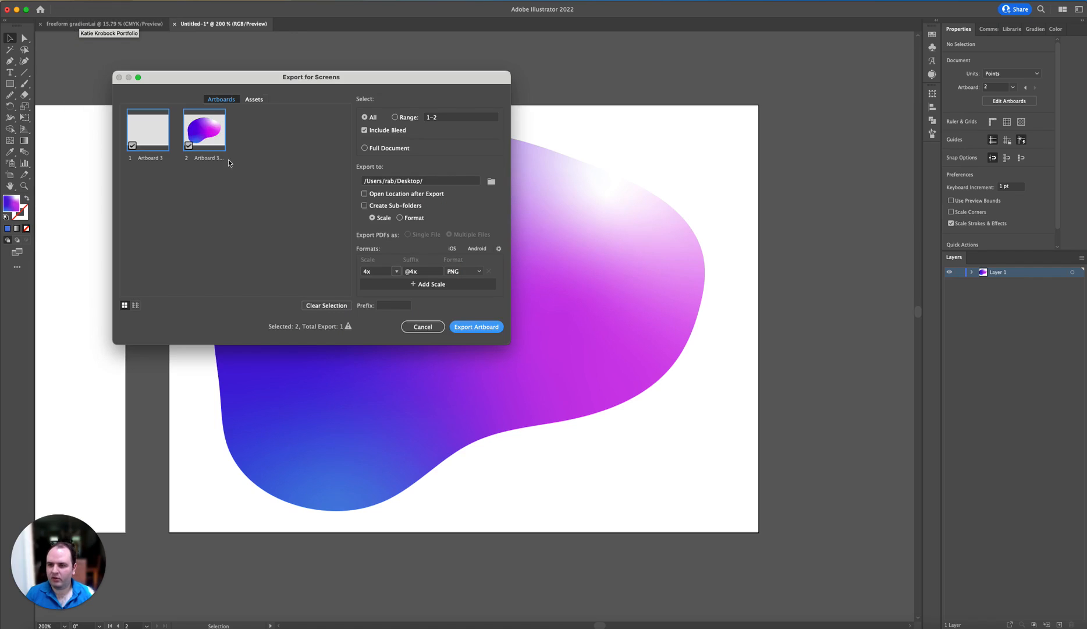
click(478, 327)
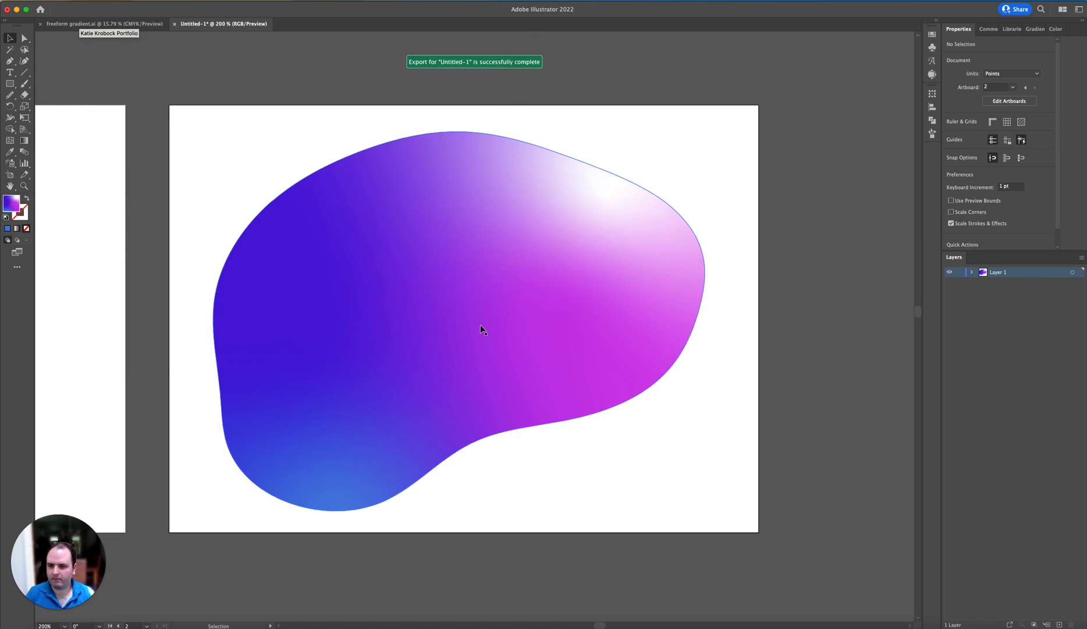
Step: Switch to Photoshop, bring up the Soul Gradients.psd document and hide its Purple/Pink group
key(super+Tab)
key(super+Tab)
key(super+Tab)
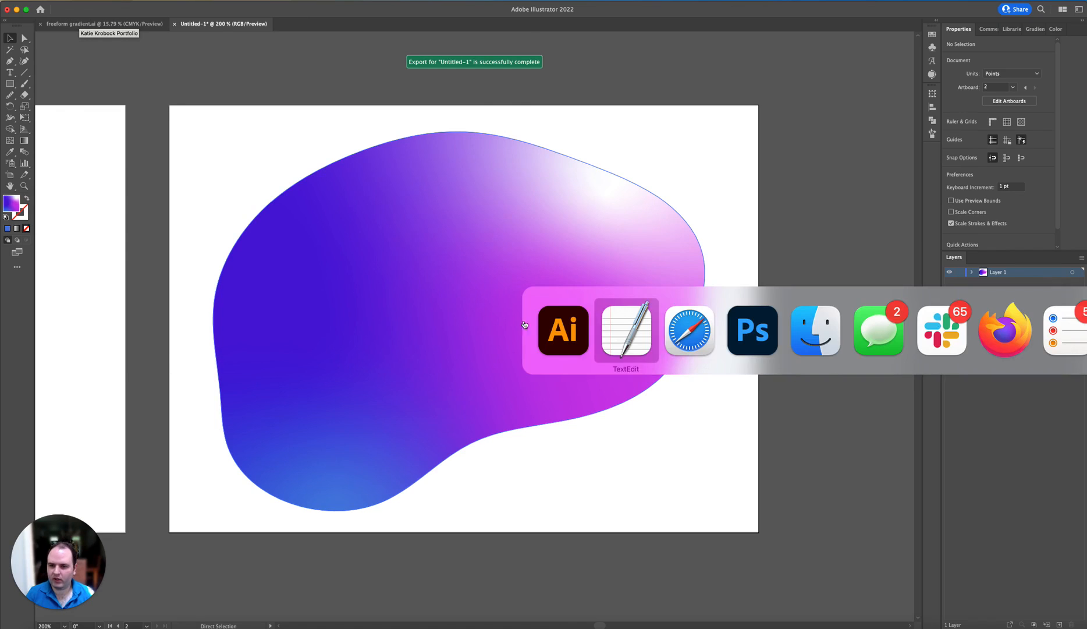
key(super+Tab)
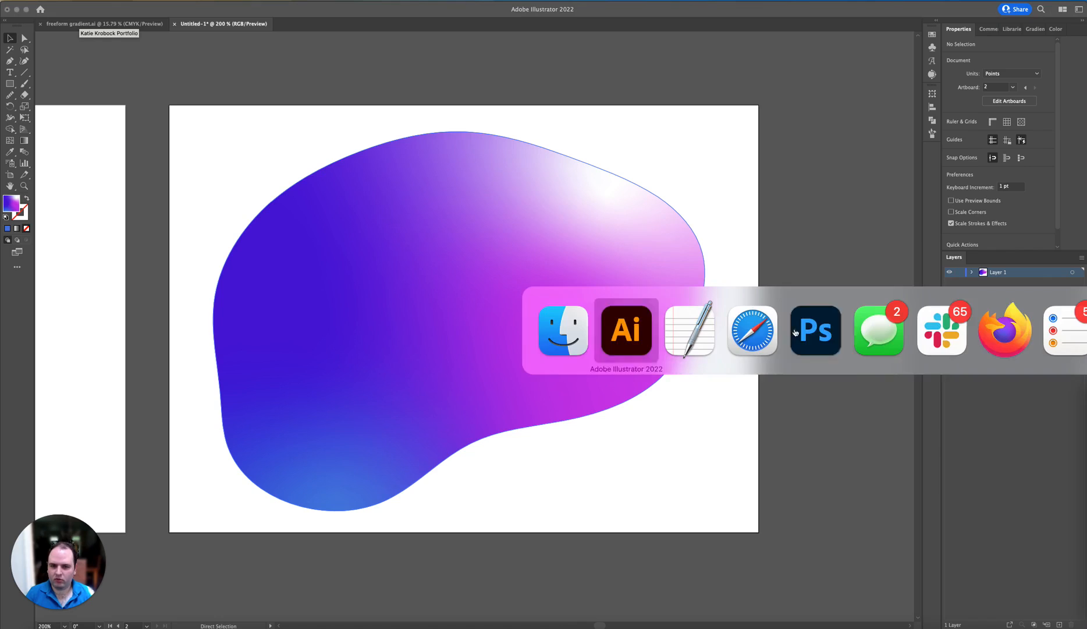
click(801, 334)
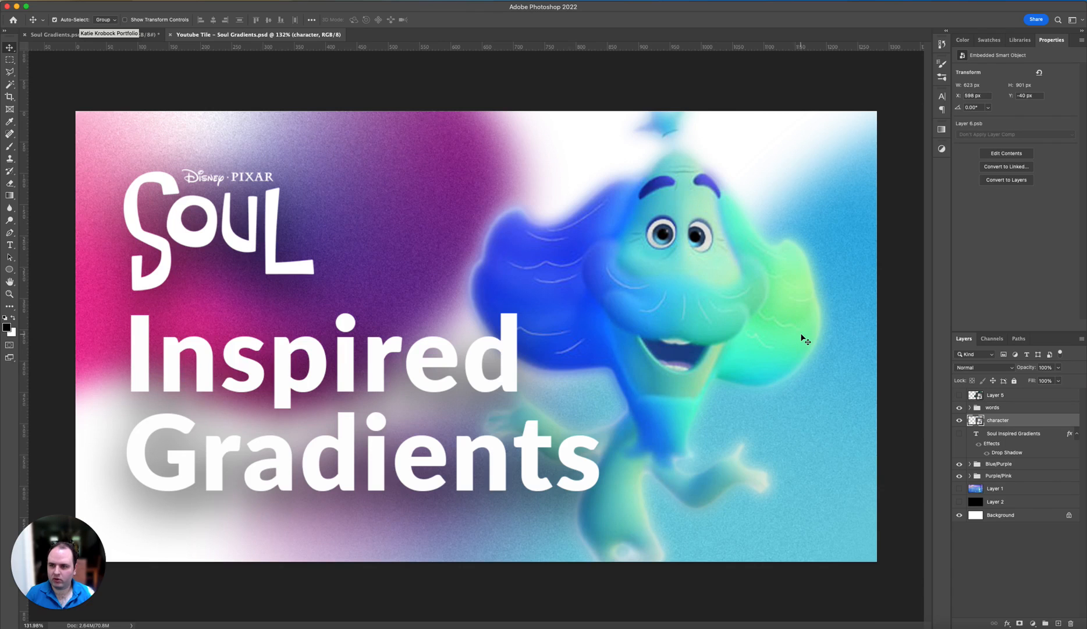
click(65, 35)
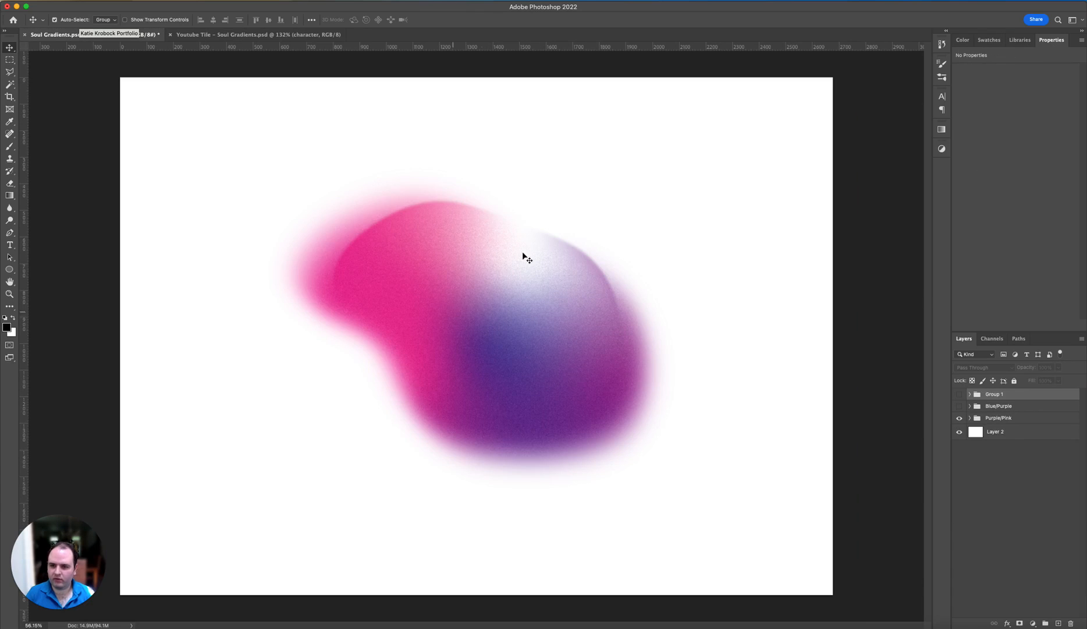
click(959, 419)
Step: Place the exported blob PNG from Finder into Soul Gradients.psd and enlarge it around its center to about twice the placed size
key(super+Tab)
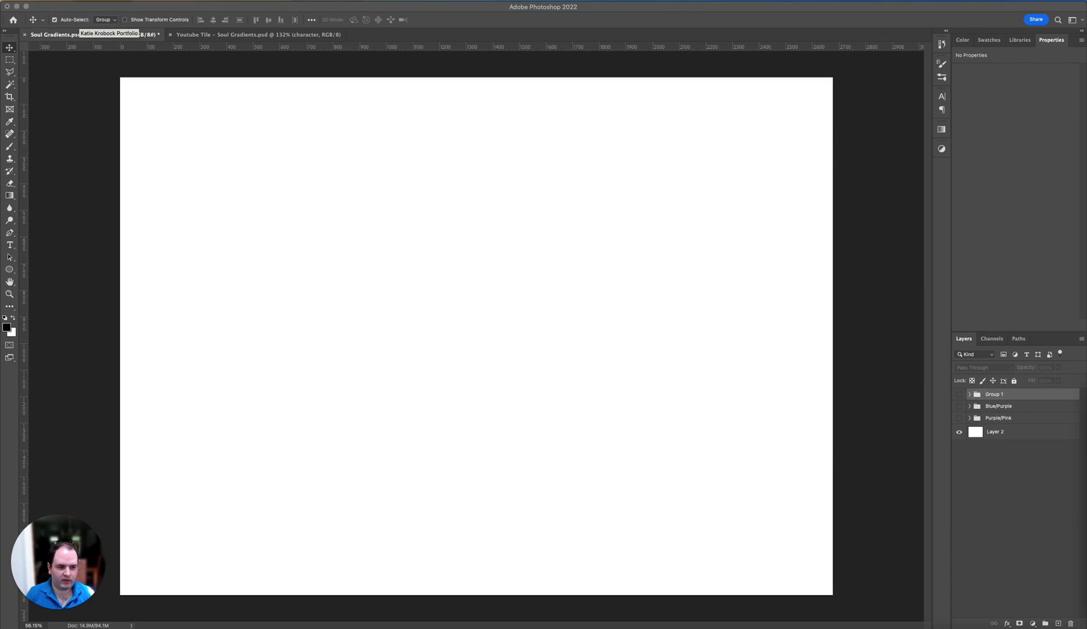
drag(608, 368, 603, 194)
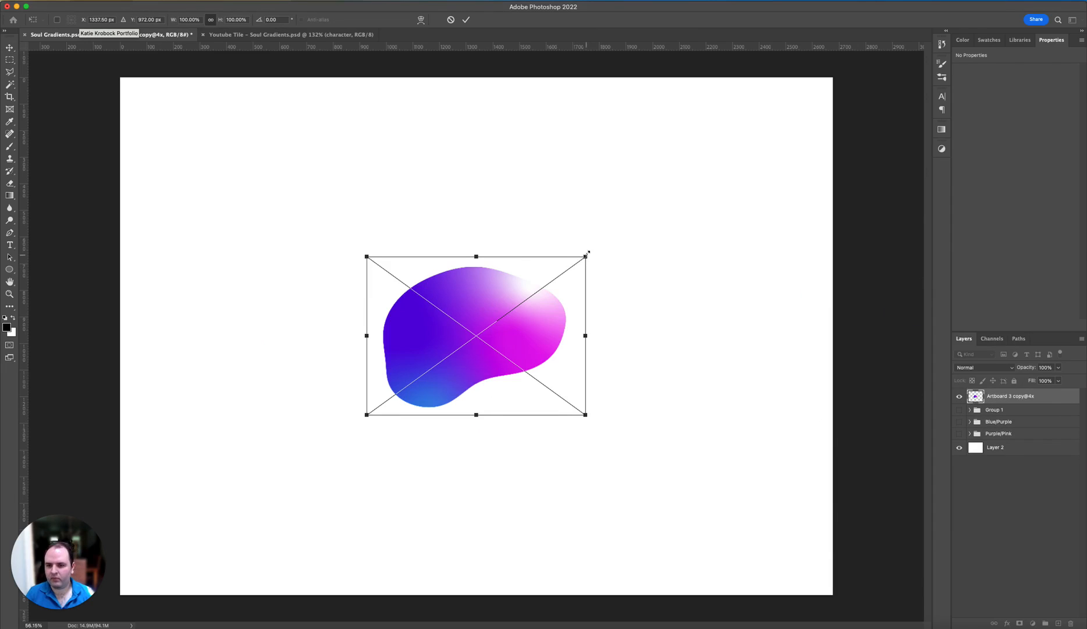
drag(585, 257, 694, 197)
key(Return)
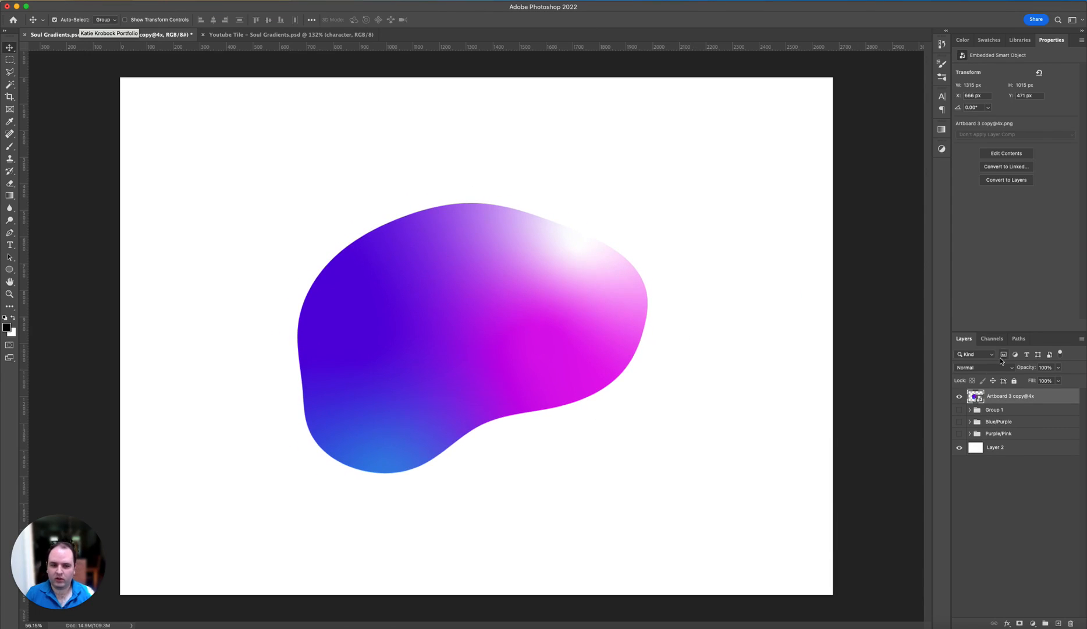
Step: Duplicate the blob layer, hide the original and apply a Gaussian Blur with a 24.7-pixel radius to the copy
drag(978, 397, 1058, 623)
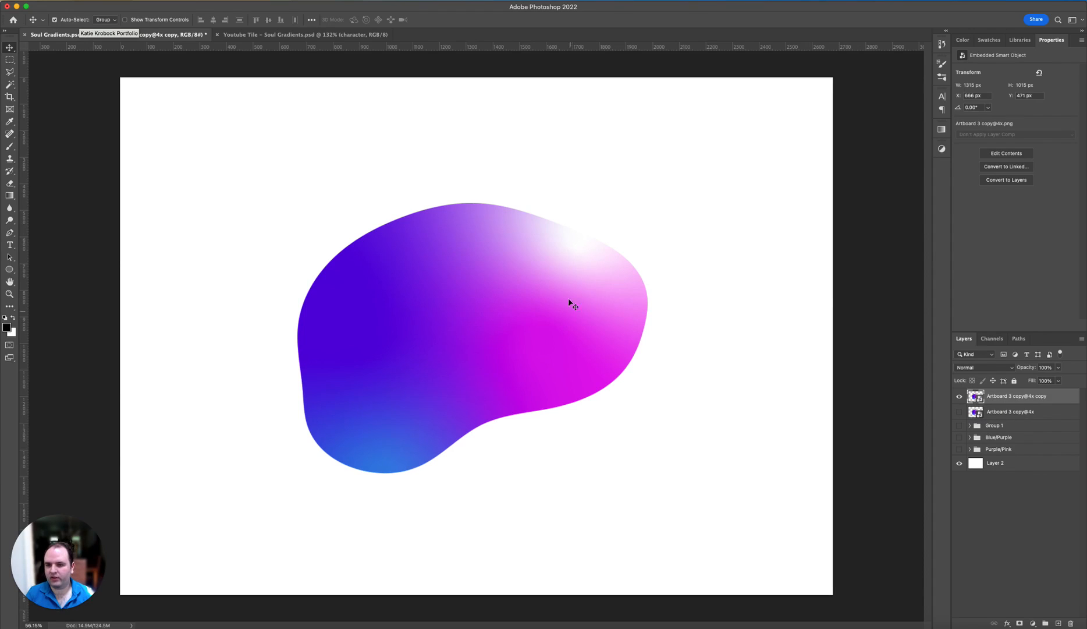
click(224, 1)
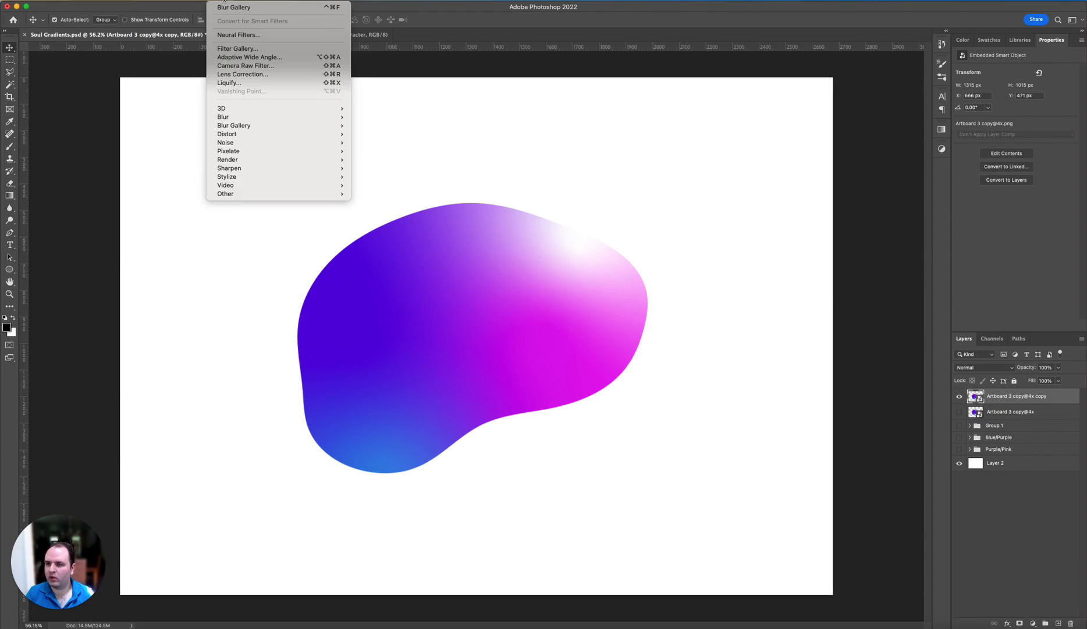
mouse_move(264, 117)
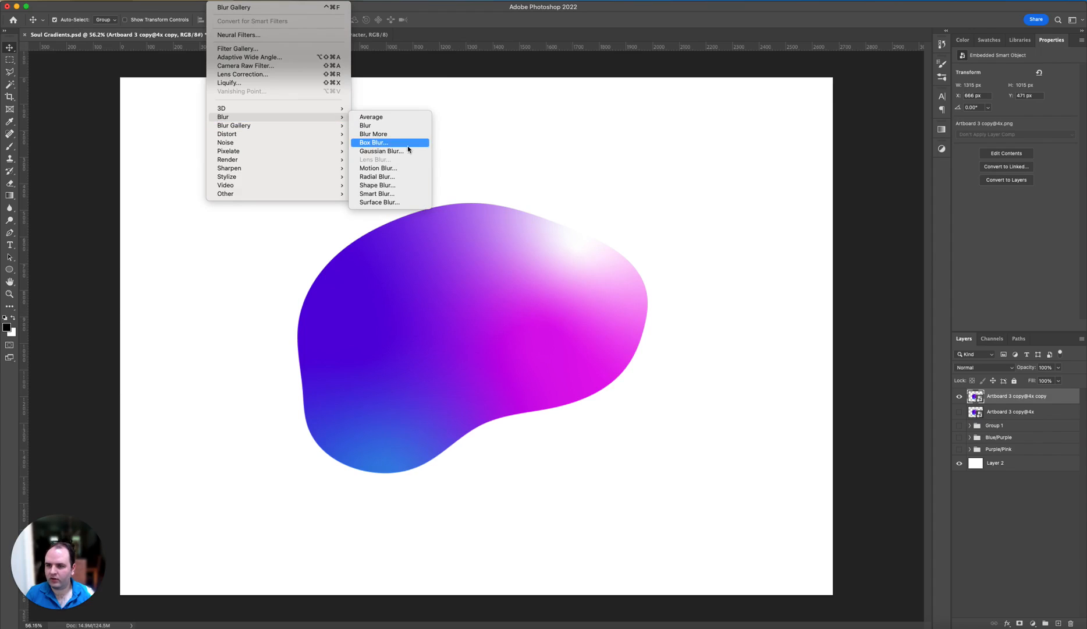
click(381, 150)
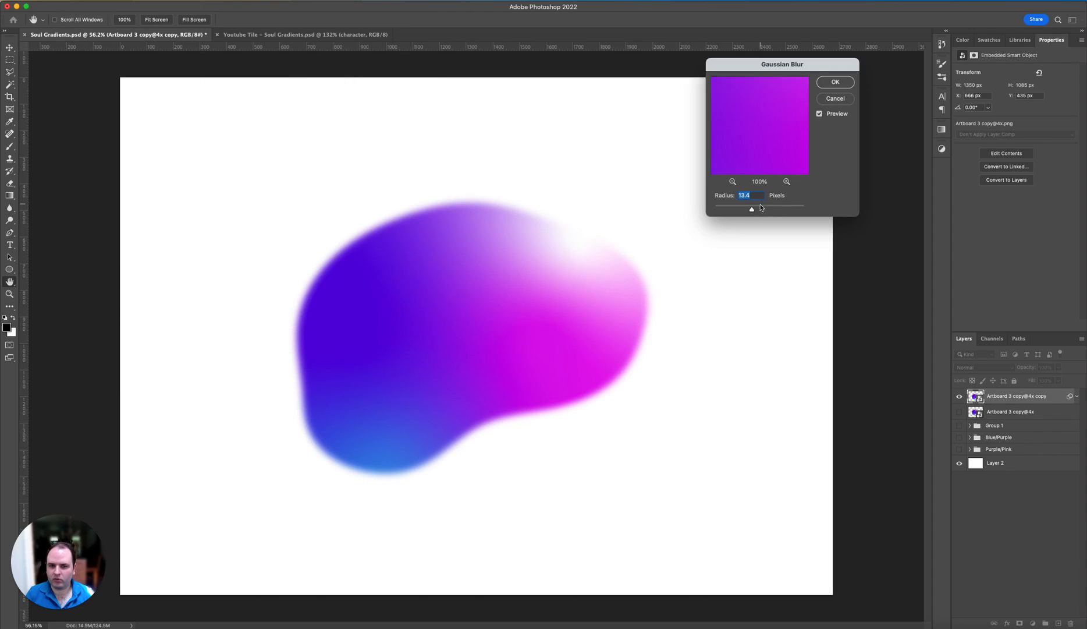
drag(758, 209, 759, 209)
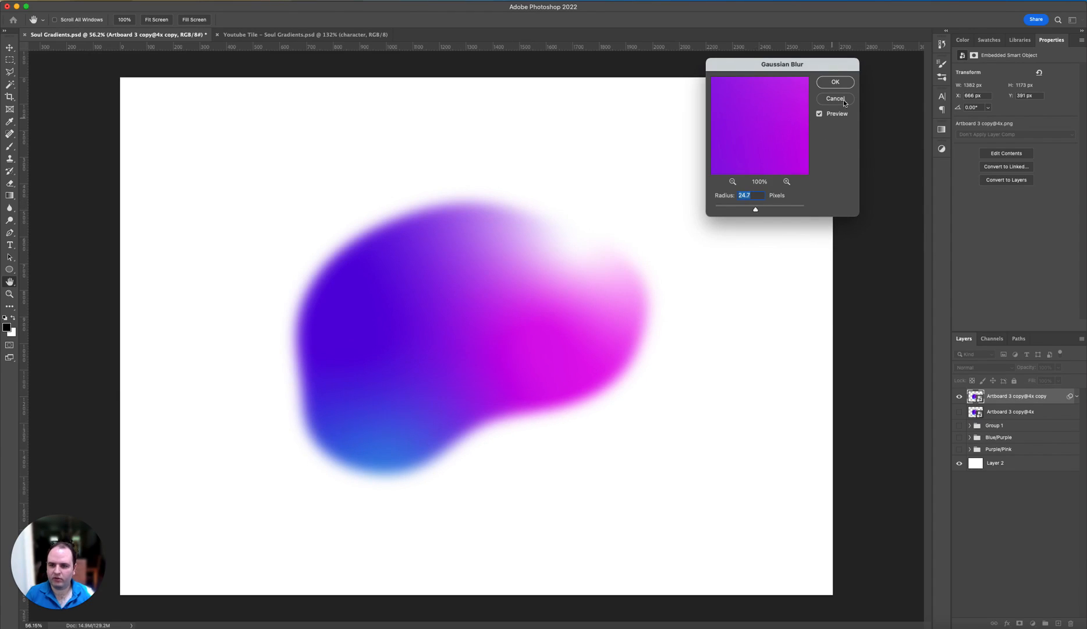
click(845, 82)
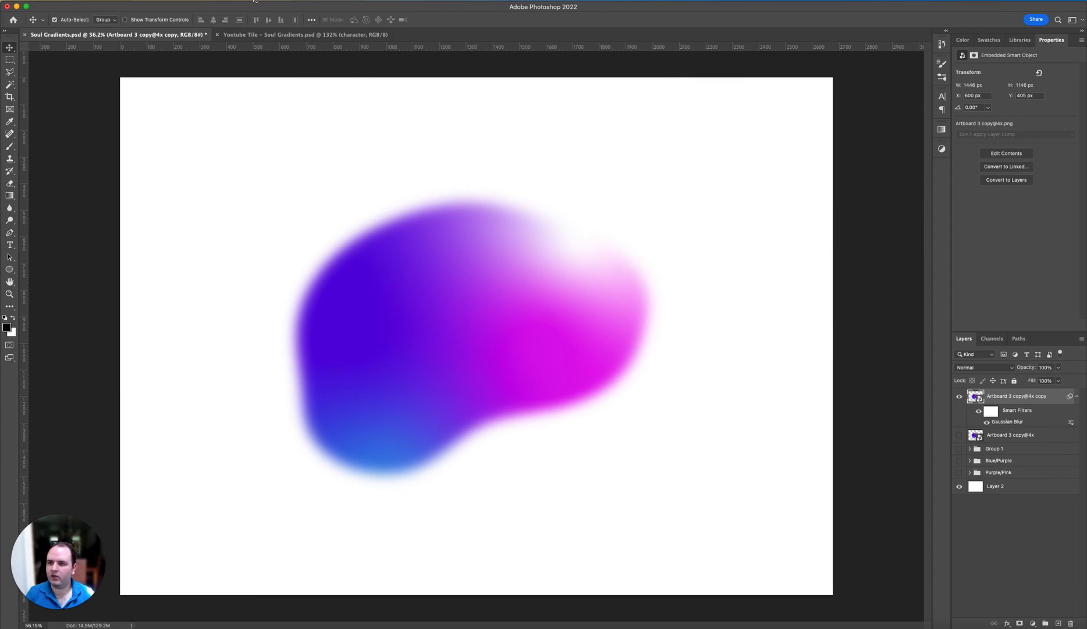
Step: Start a Path Blur on the blob copy and bend its path into an arc from the magenta area down toward the blue area
click(220, 0)
mouse_move(282, 126)
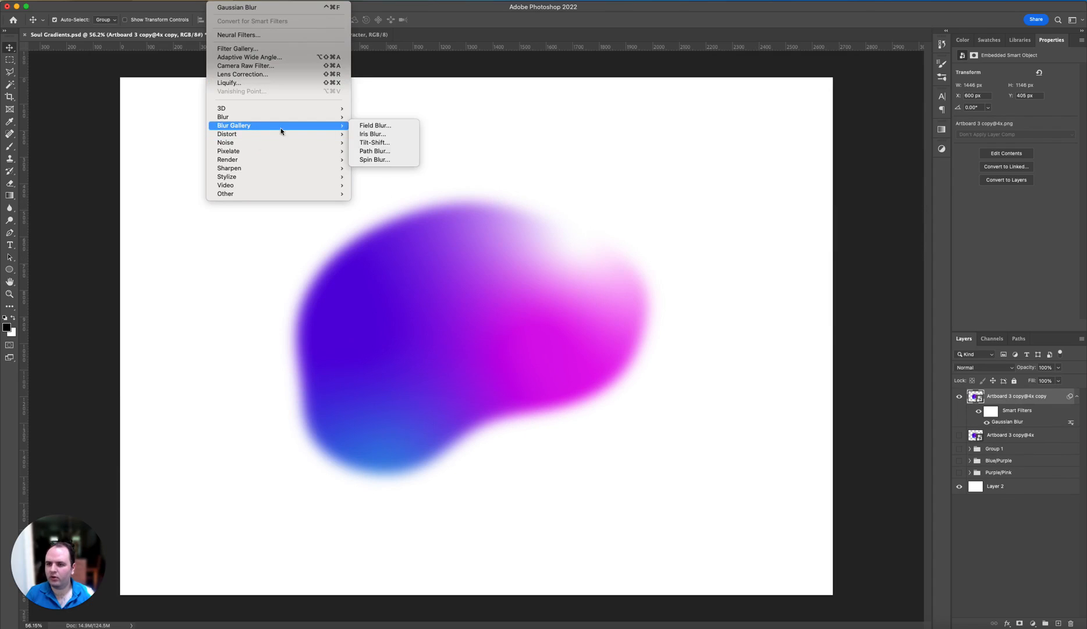
click(392, 155)
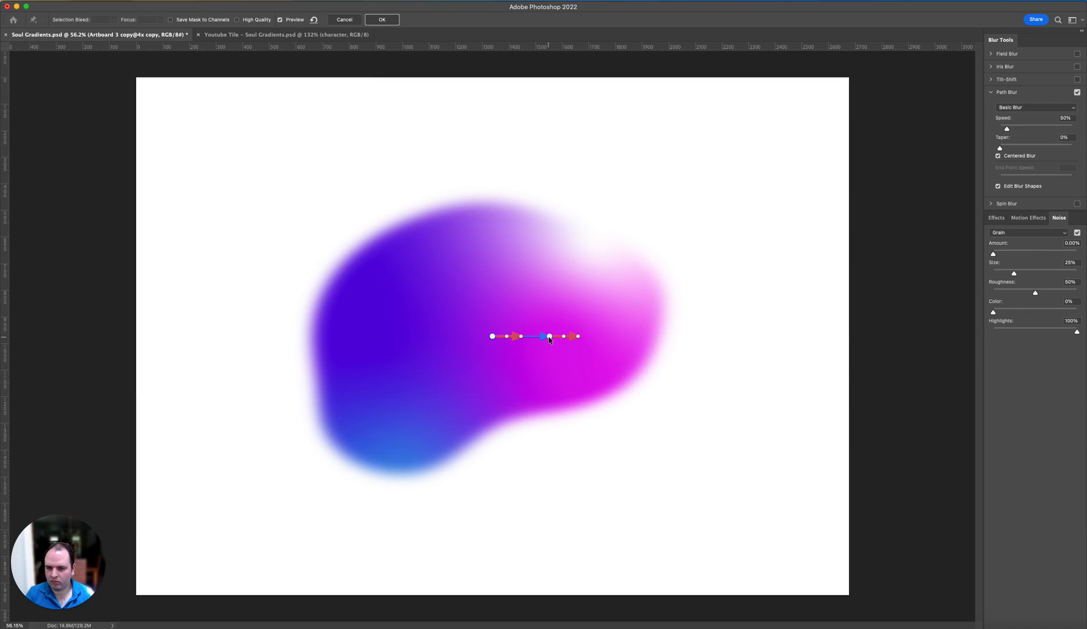
drag(550, 339, 441, 395)
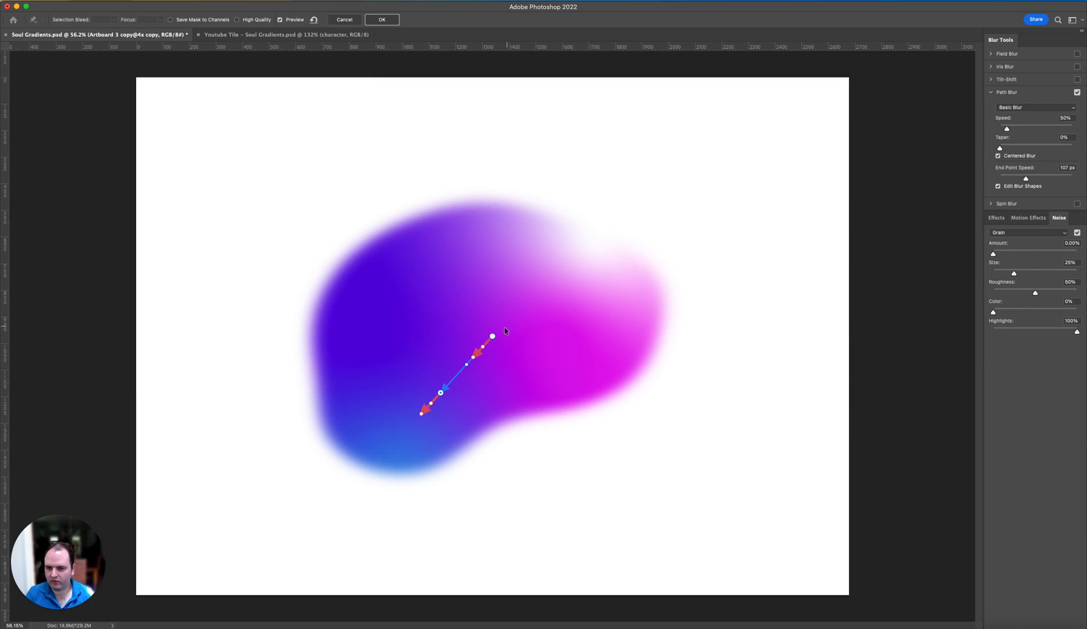
drag(493, 337, 570, 339)
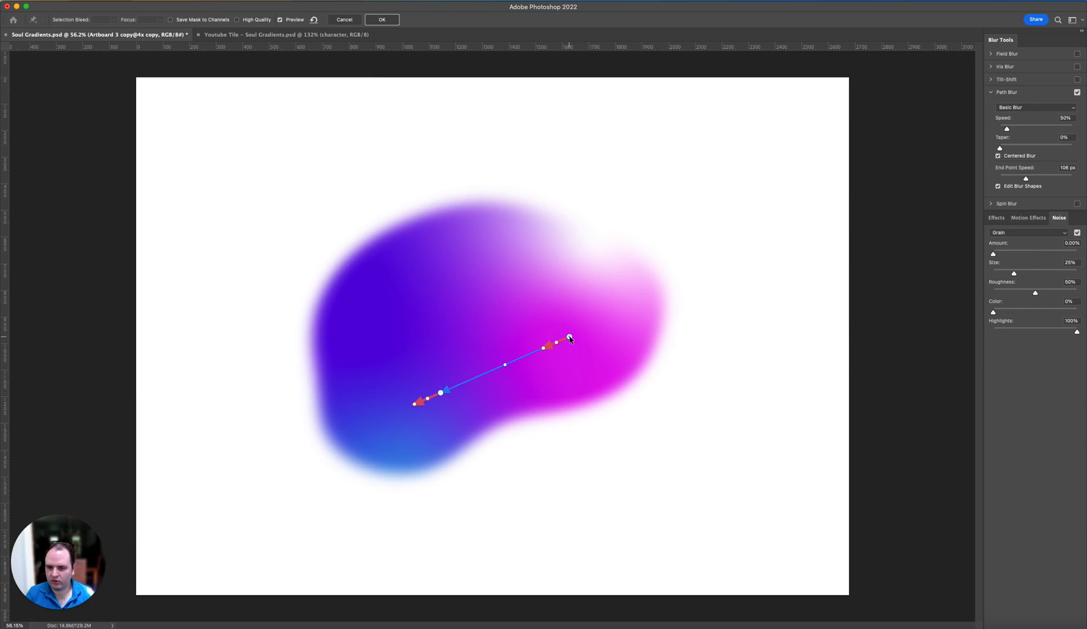
drag(497, 359, 488, 349)
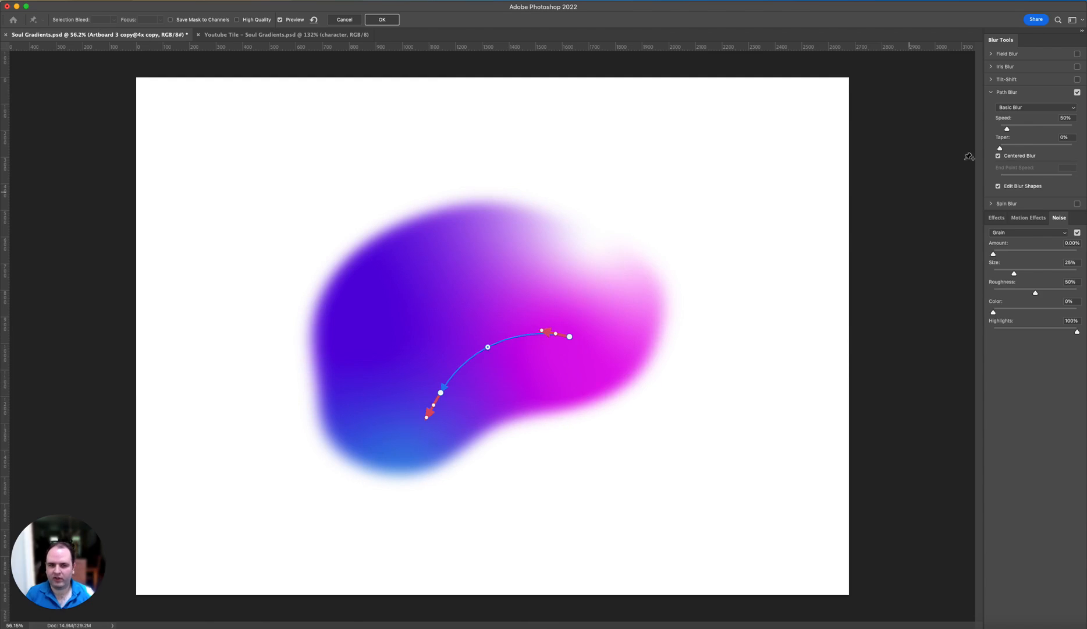
Step: Set the Path Blur speed to 108% and lengthen the end point arrows to 297 px at the blue end and 160 px at the magenta end
click(1016, 127)
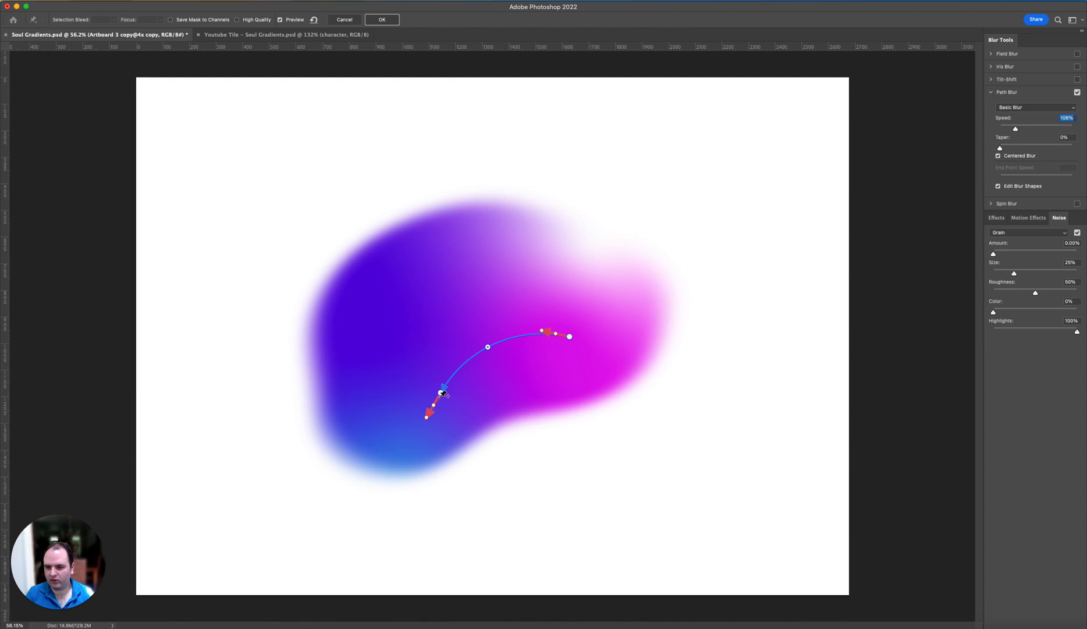
click(426, 418)
drag(426, 418, 399, 459)
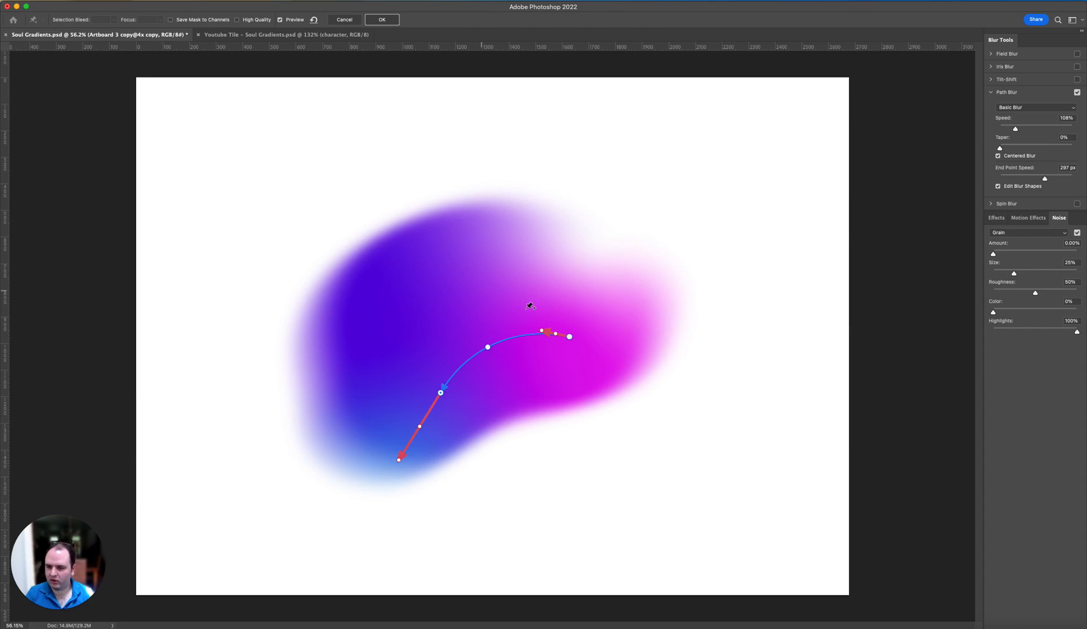
drag(541, 333, 531, 316)
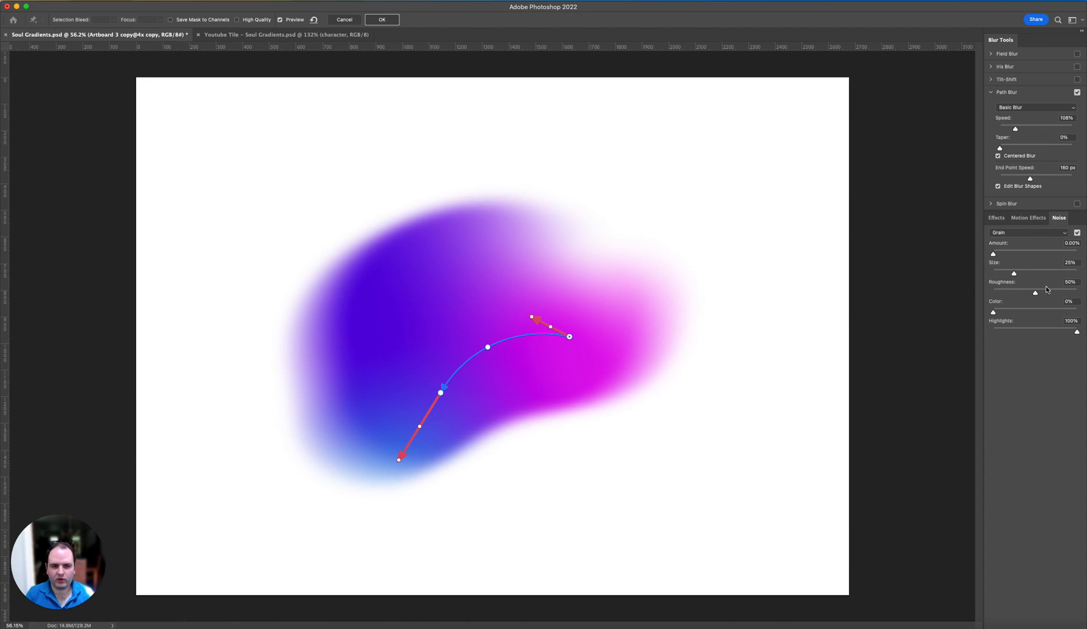
Step: Add Grain noise of about 44% to the Path Blur and apply the filter
click(1014, 252)
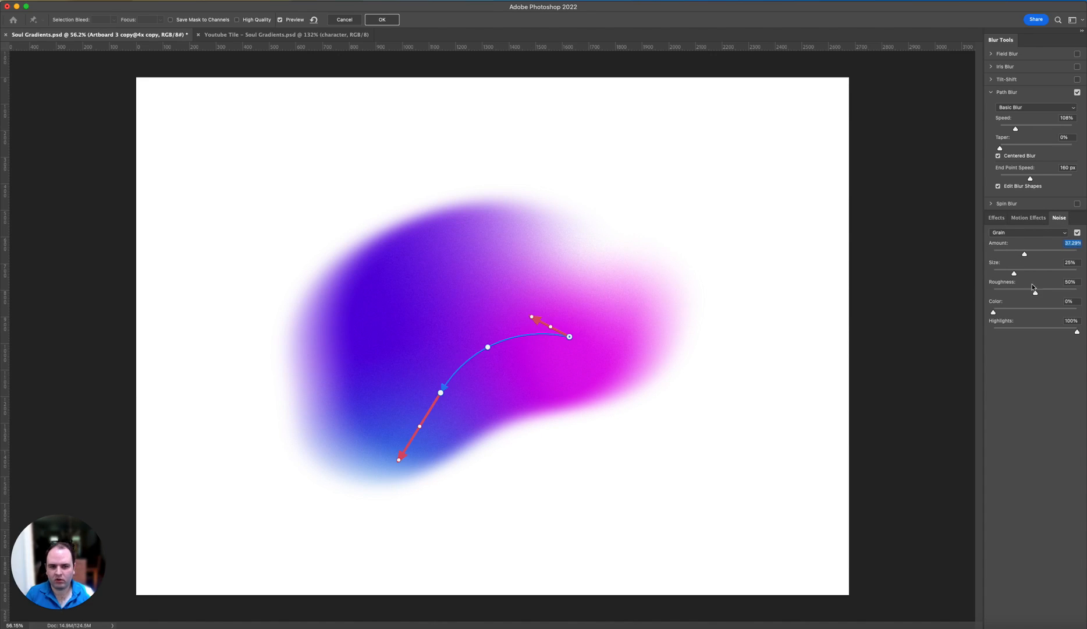
click(1028, 253)
click(382, 19)
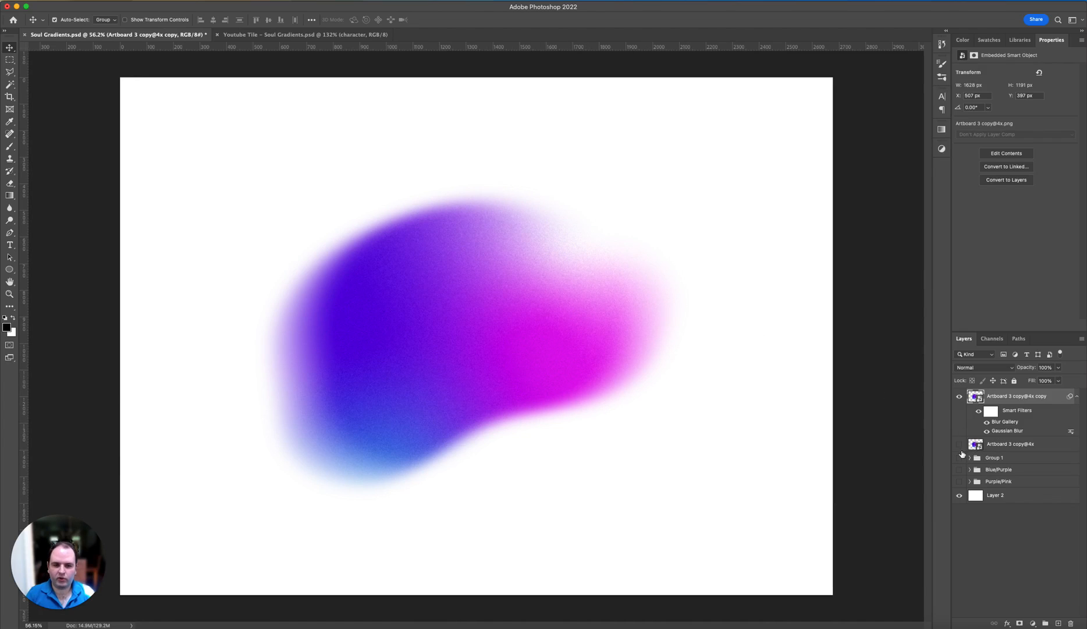
Step: Show the original blob layer, then scale the blurred copy to 217.60%, move it down to Y 1102.48 px and rotate it -1.31°
click(959, 445)
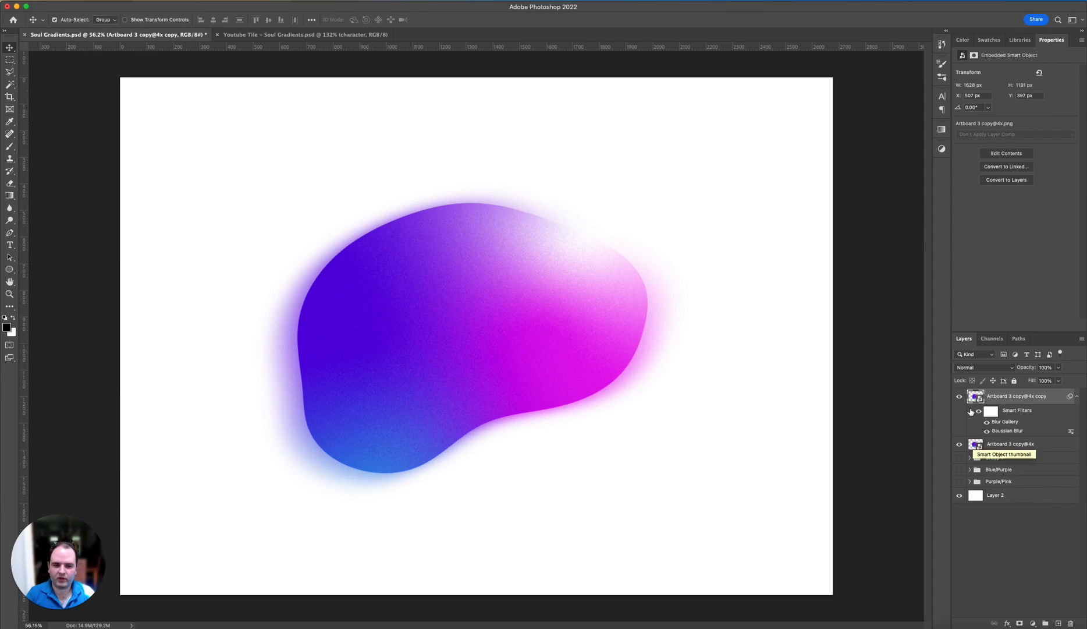
key(ctrl+t)
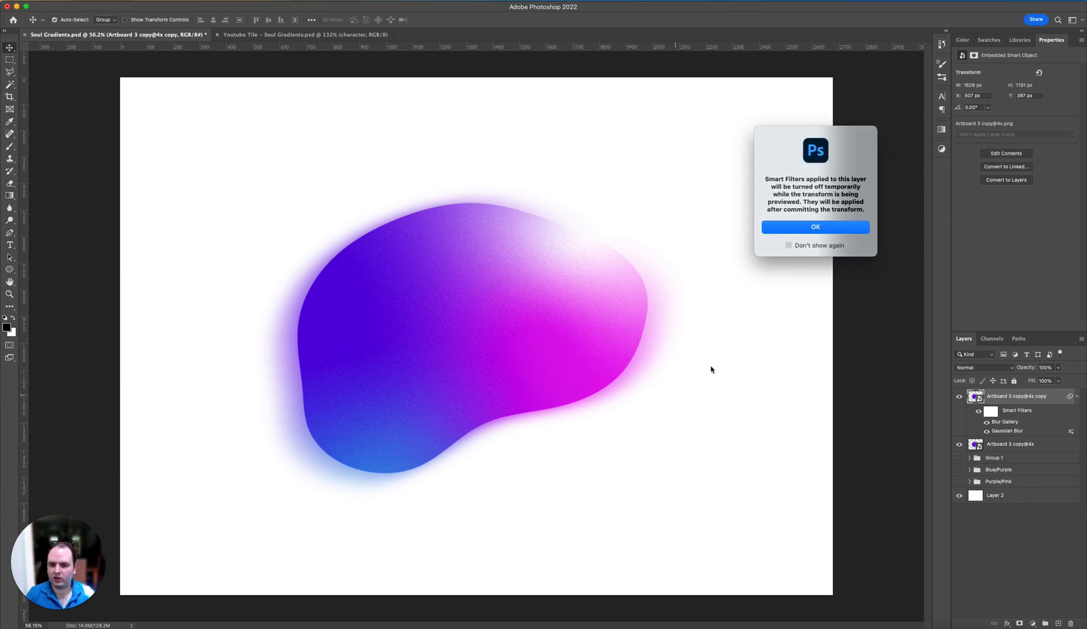
click(839, 231)
drag(686, 488, 714, 508)
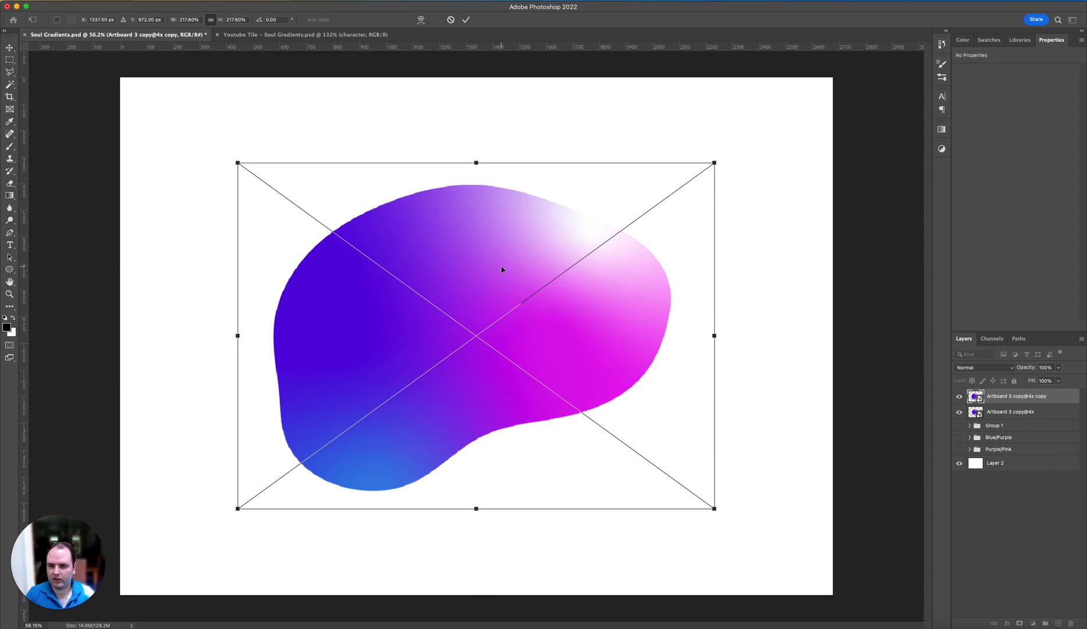
drag(502, 269, 502, 304)
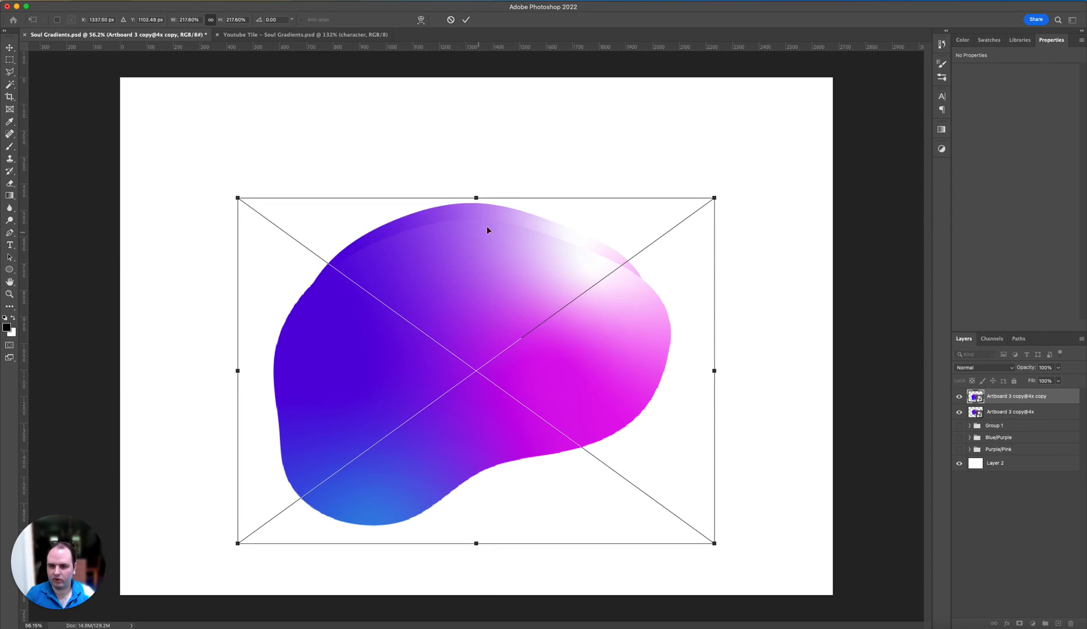
drag(724, 193, 722, 189)
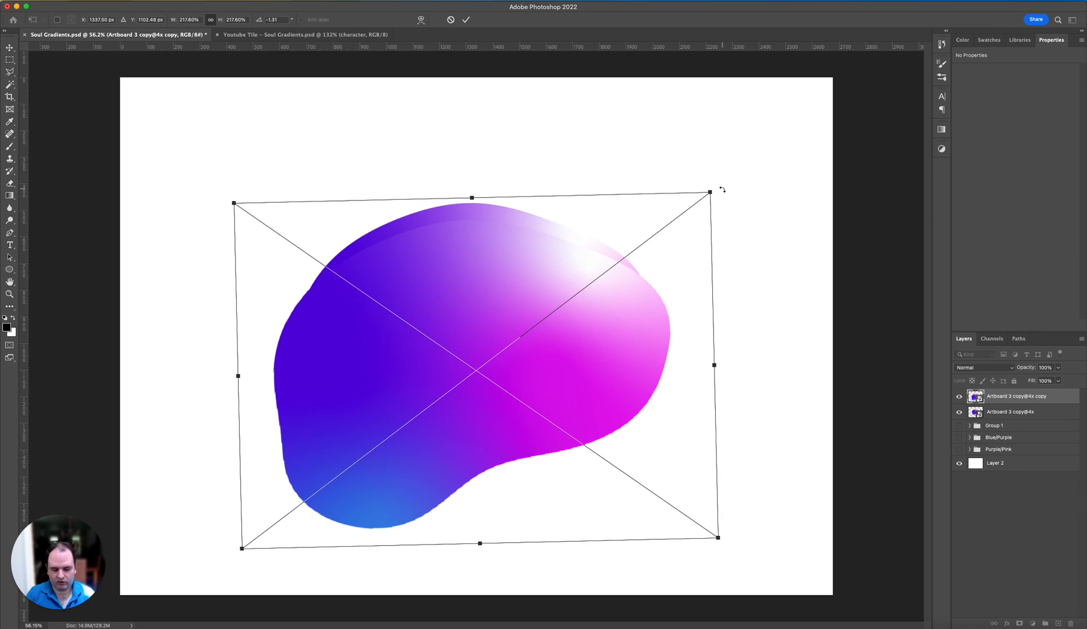
key(Return)
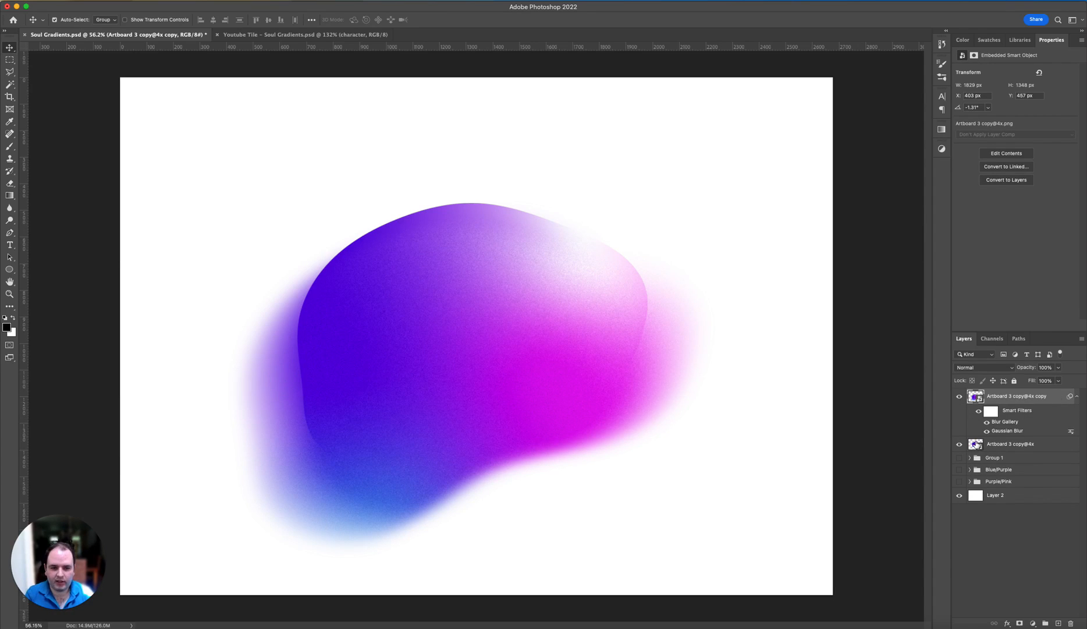
Step: Apply a Gaussian Blur with a 13.4 pixel radius to the original blob layer, Artboard 3 copy@4x
click(976, 444)
click(220, 1)
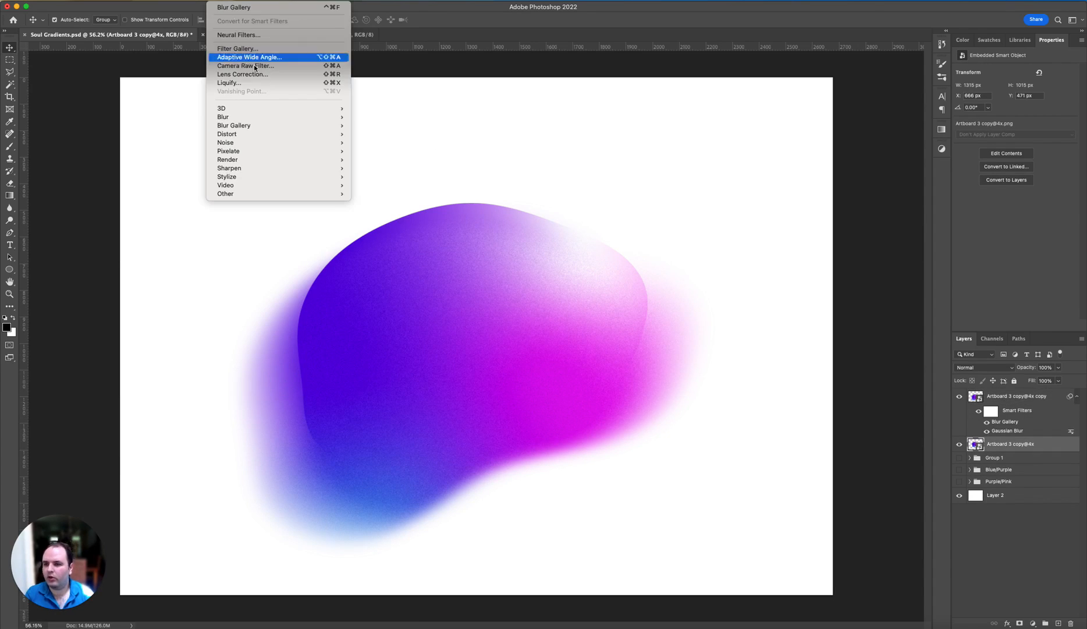
mouse_move(274, 122)
click(410, 153)
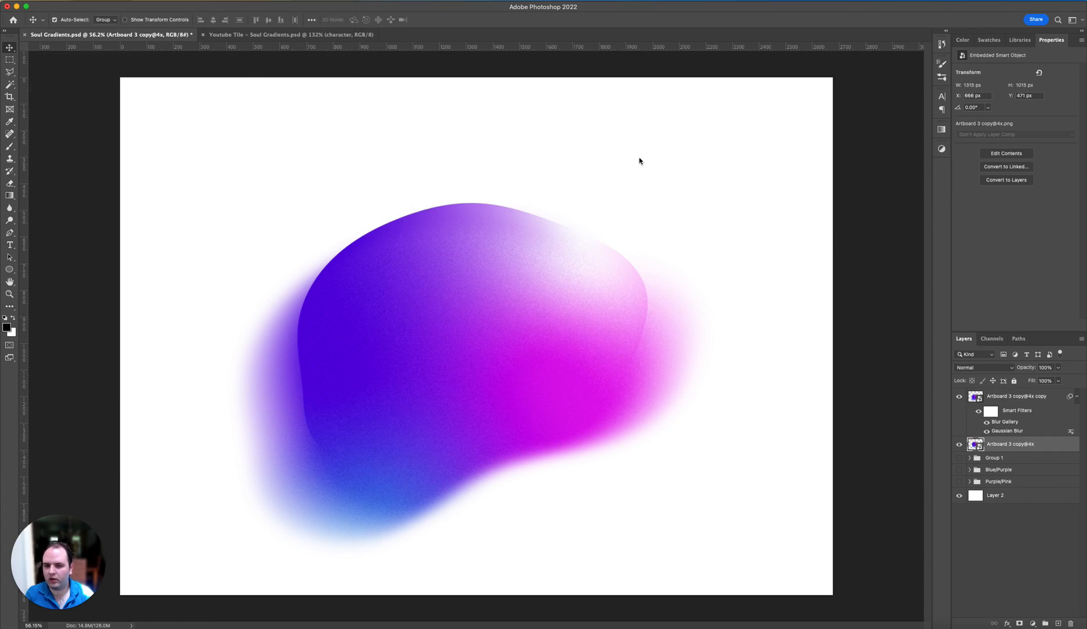
mouse_move(755, 209)
mouse_down()
mouse_move(741, 208)
mouse_move(751, 210)
mouse_up()
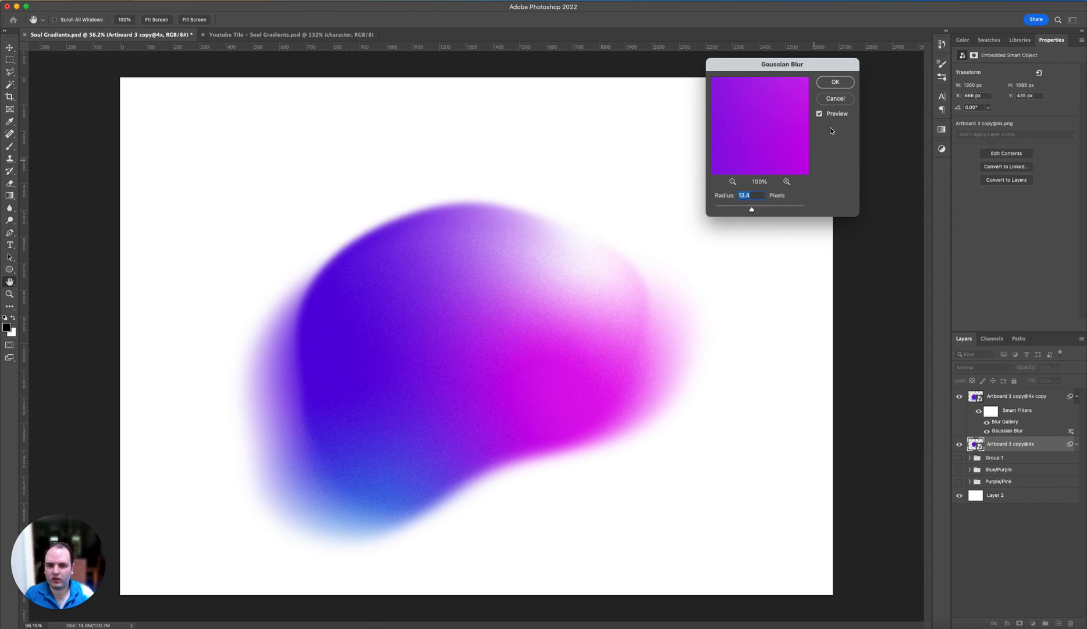
click(834, 82)
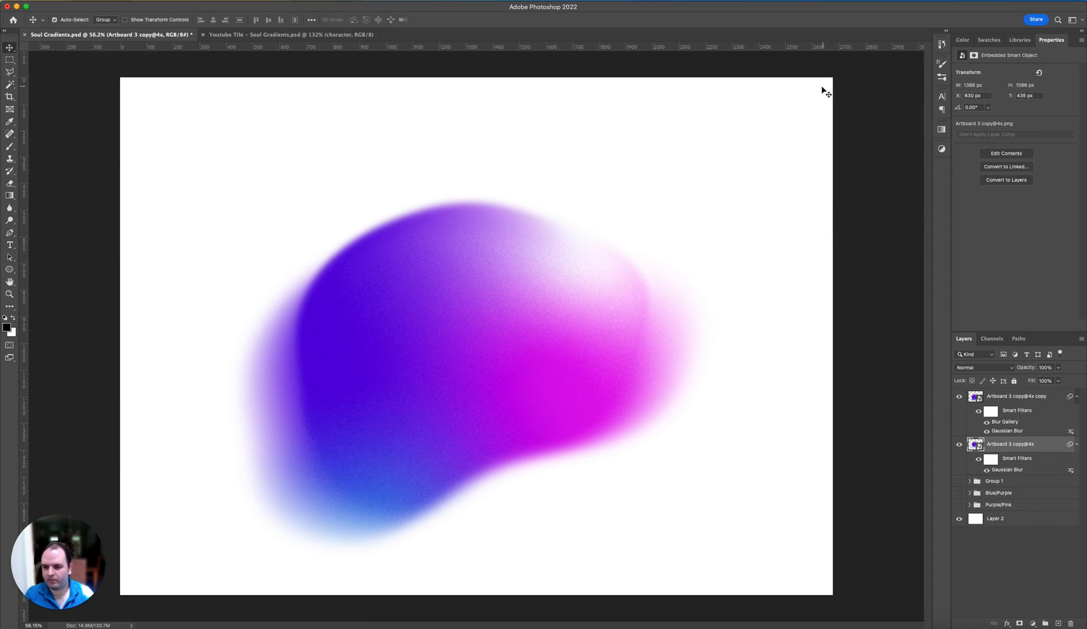
Step: Stretch the blurred blob copy outward on its blue side to 227.89% width and 220.01% height
click(972, 396)
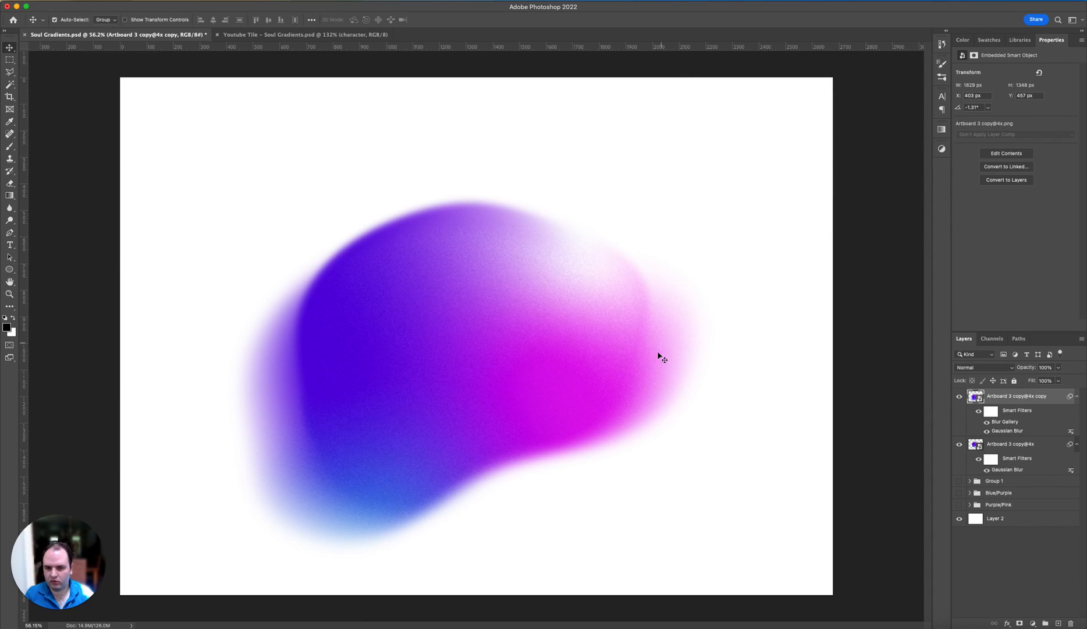
key(super+t)
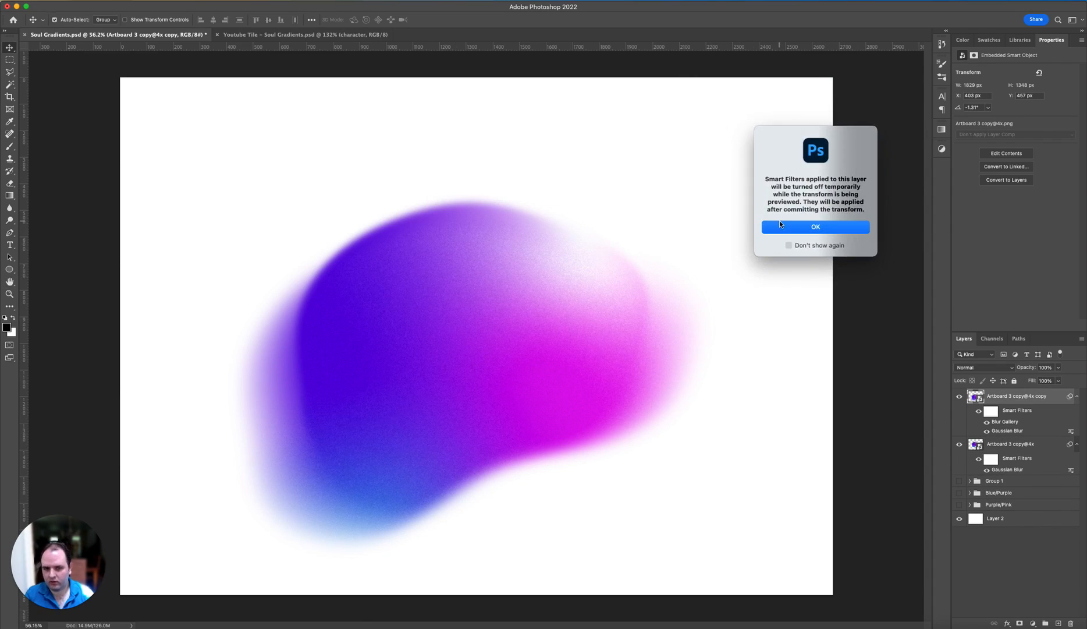
click(815, 226)
drag(233, 203, 211, 200)
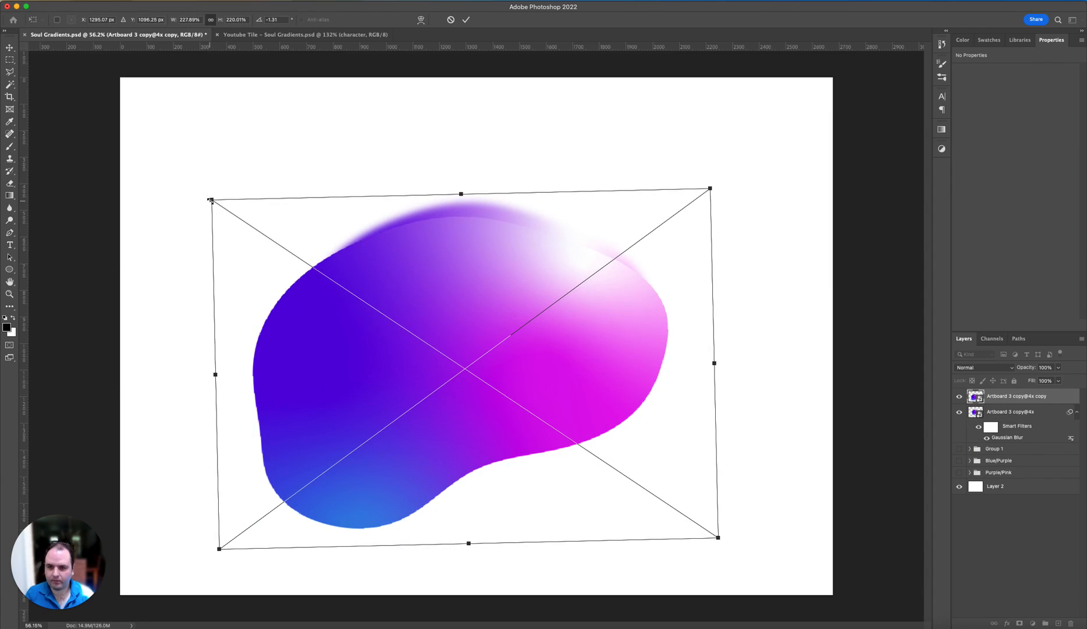
key(Return)
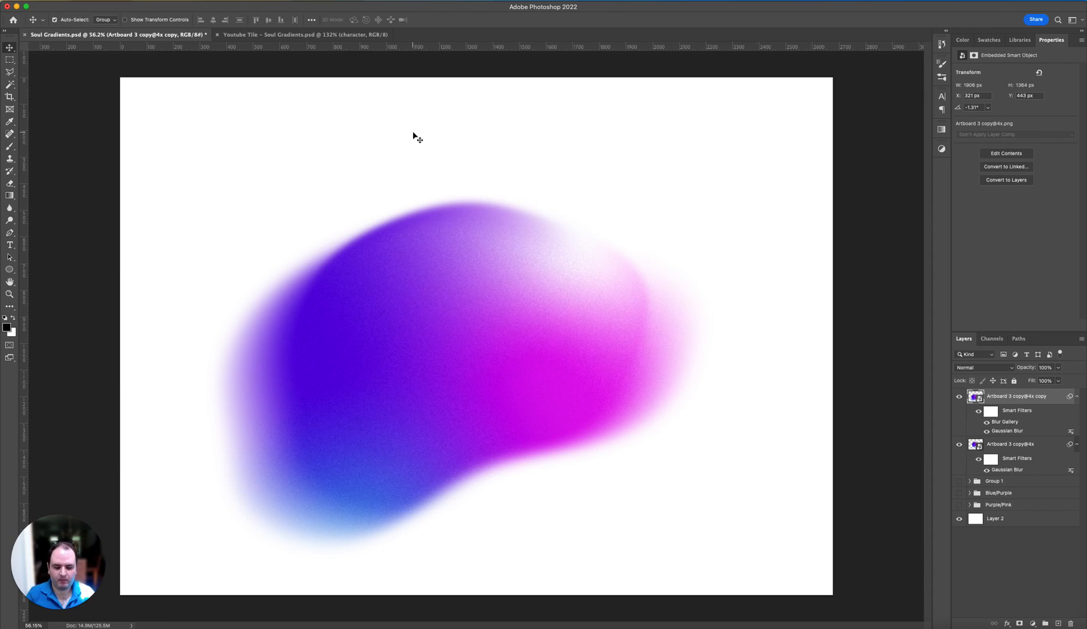
Step: Switch to the Youtube Tile – Soul Gradients.psd document to view its gradient artwork
click(274, 34)
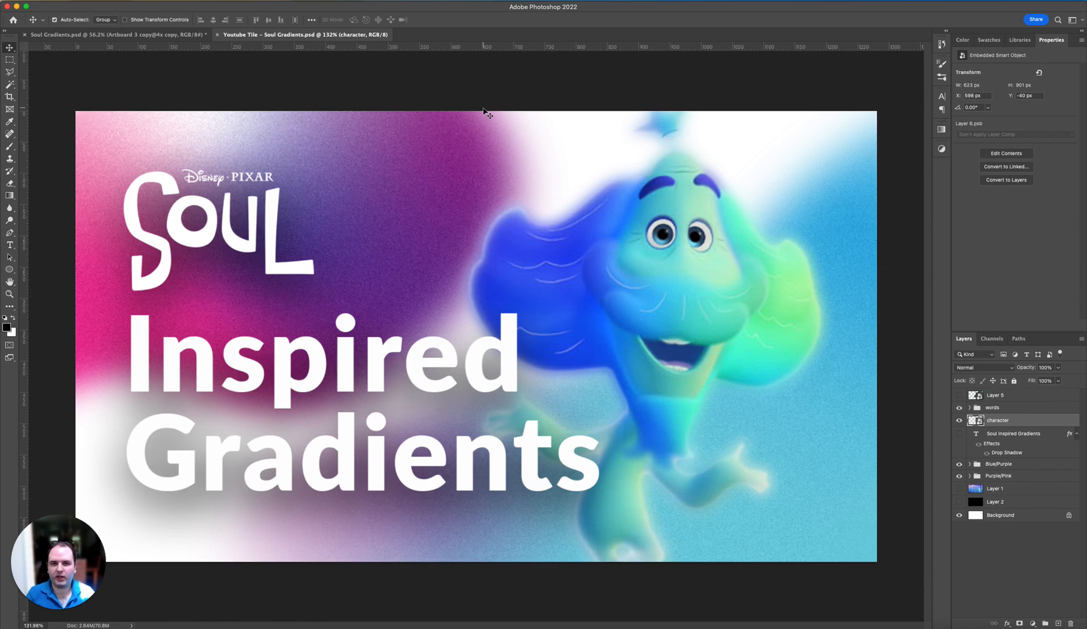